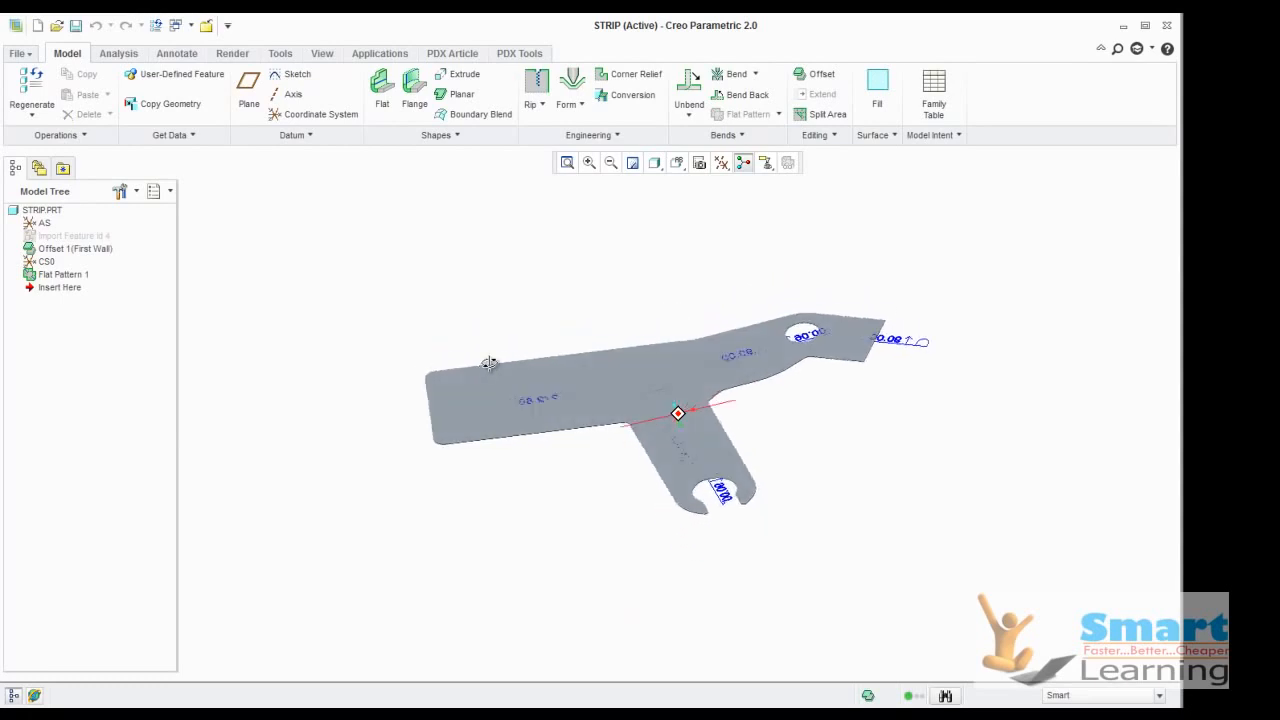
# Save the flattened STRIP sheetmetal part and close it
pyautogui.scroll(3, 777, 400)
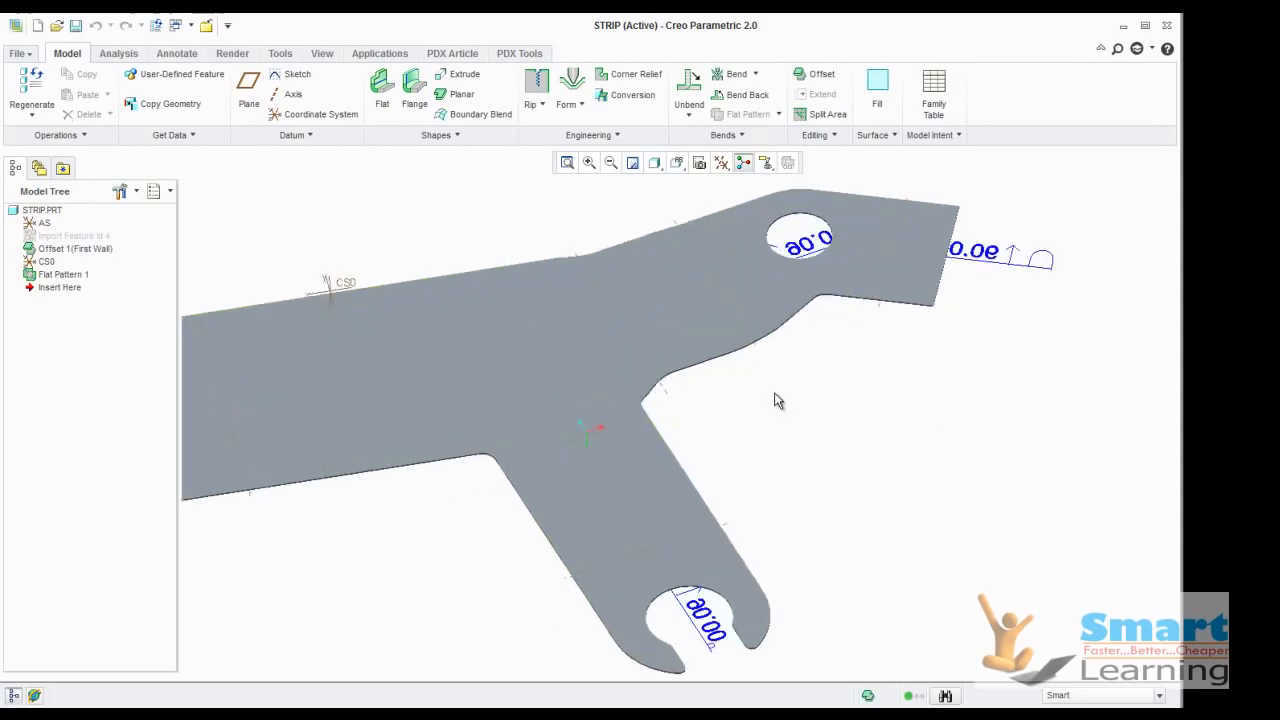
pyautogui.scroll(-2, 784, 420)
pyautogui.moveTo(401, 354); pyautogui.dragTo(530, 395, button='middle')
pyautogui.moveTo(727, 547); pyautogui.dragTo(712, 562, button='middle')
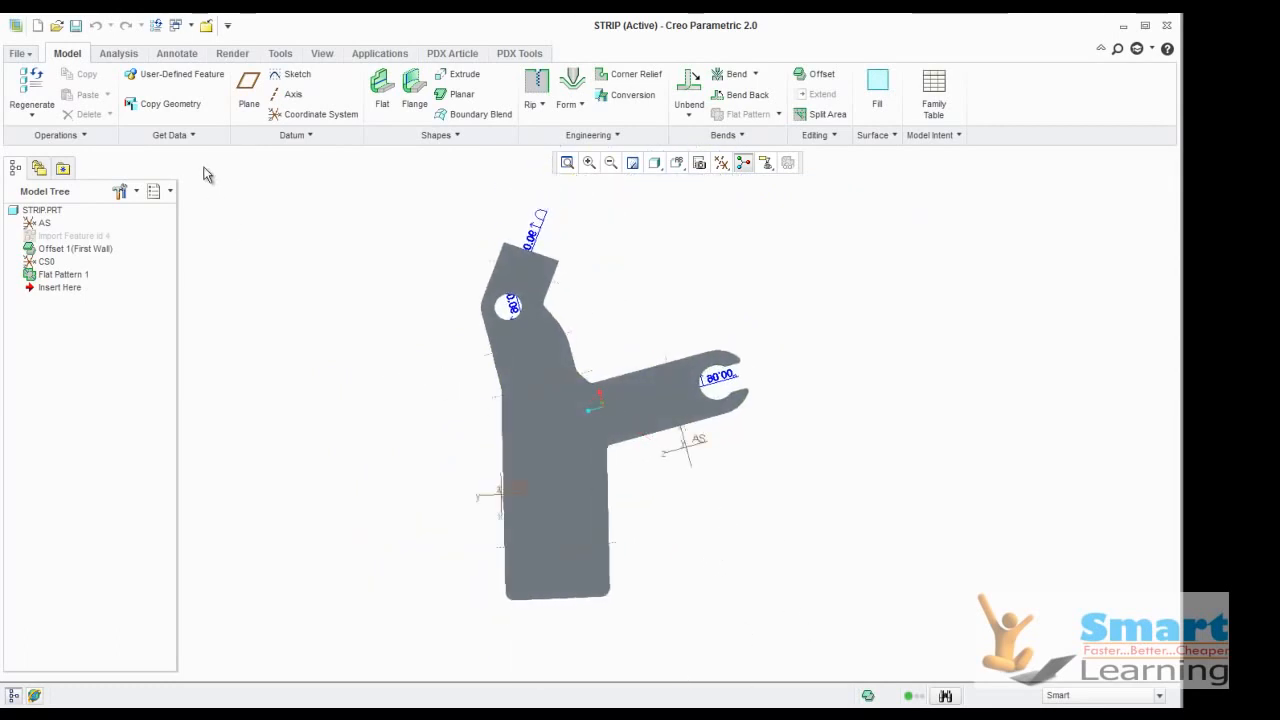
pyautogui.click(75, 25)
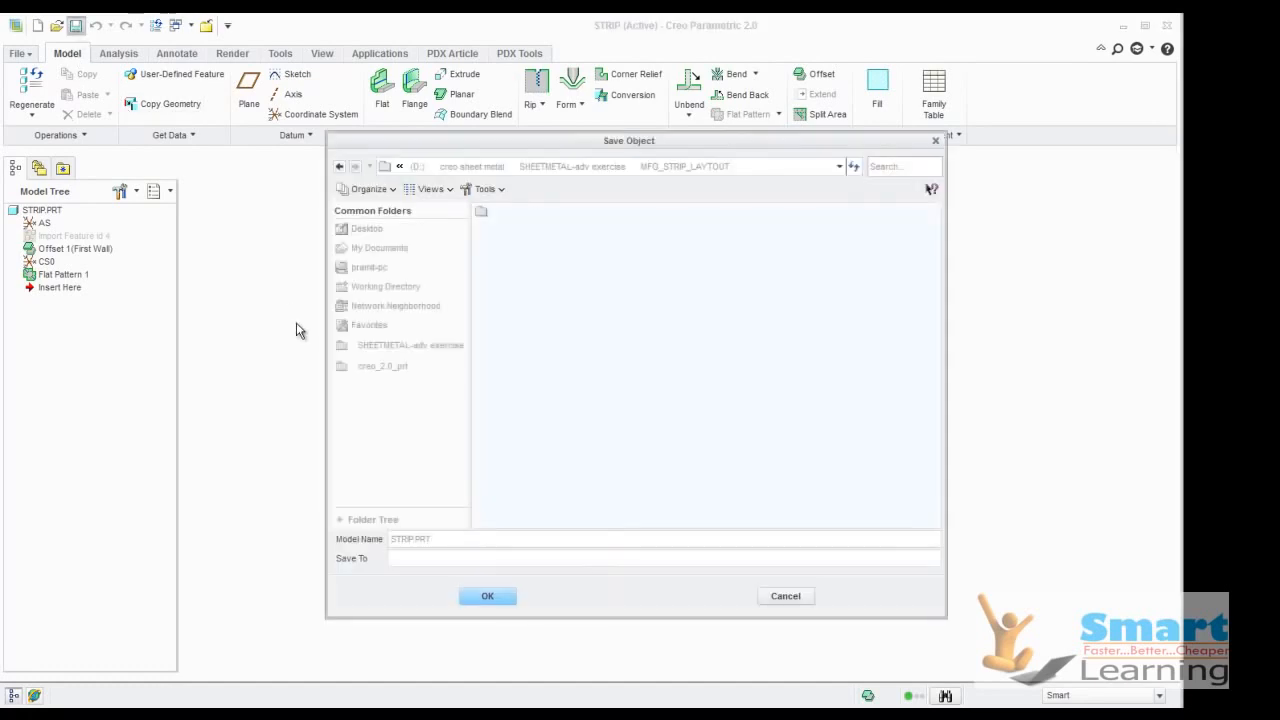
pyautogui.middleClick(534, 358)
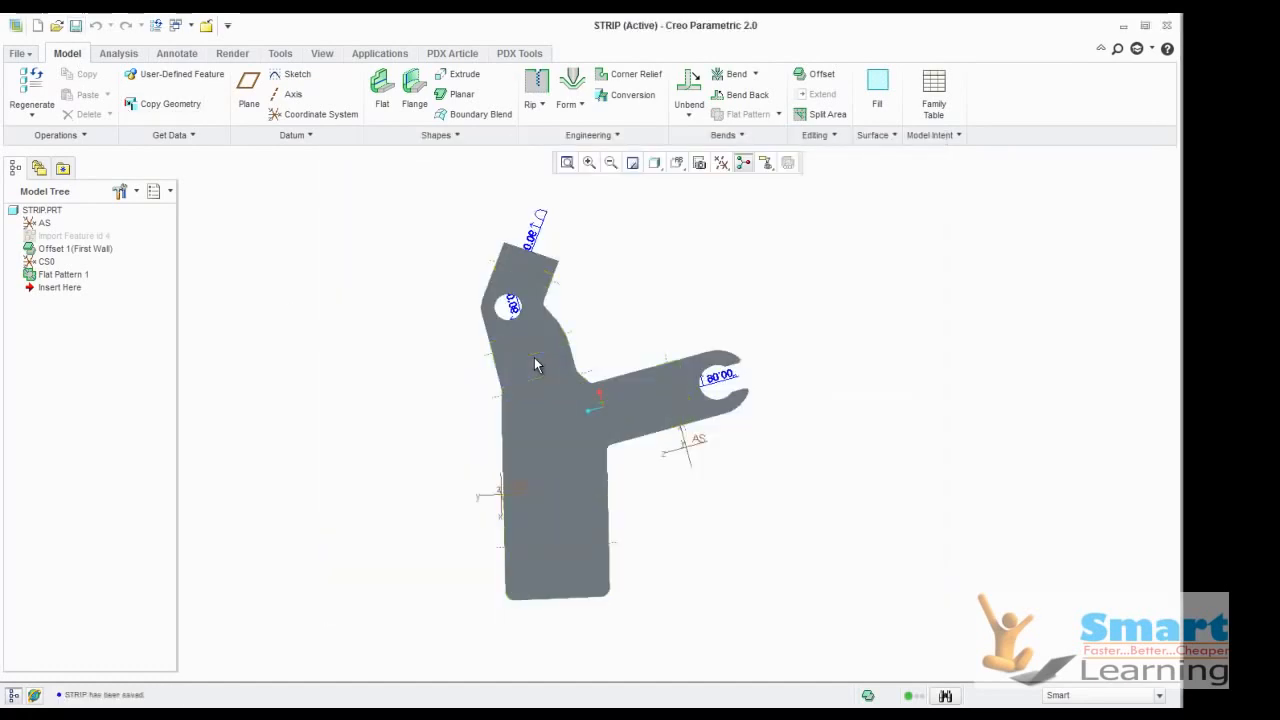
pyautogui.click(20, 53)
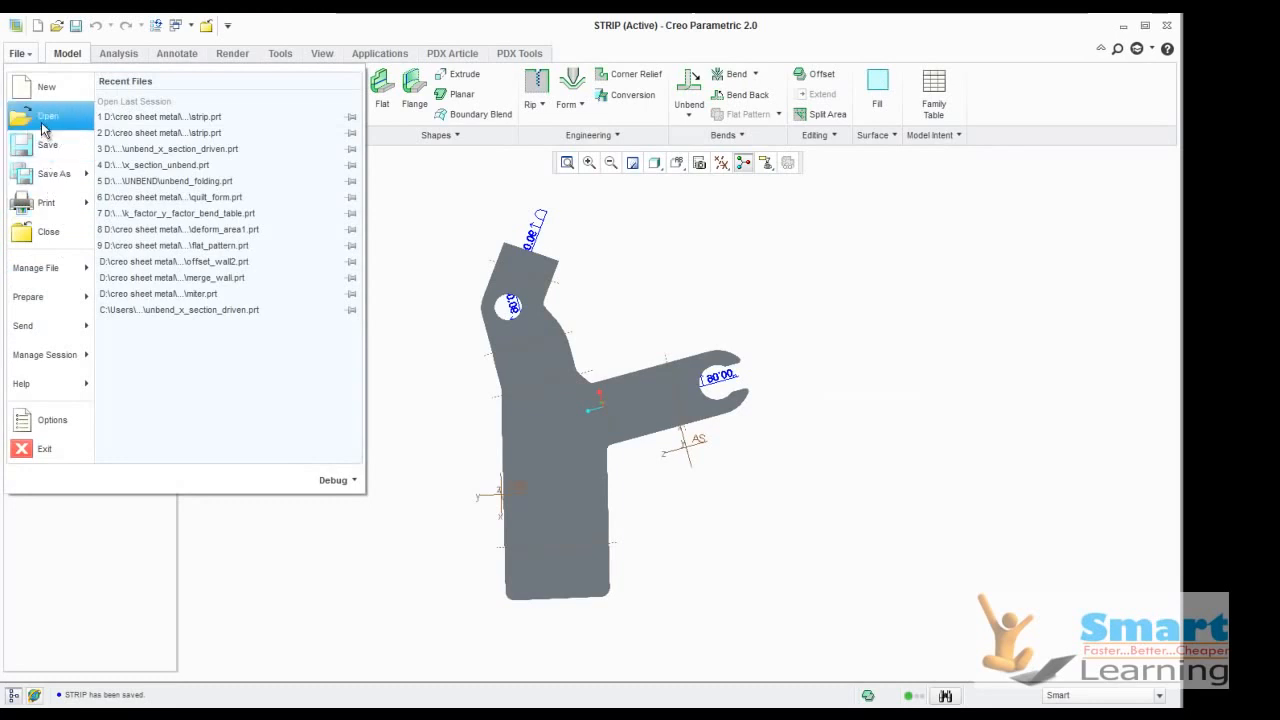
pyautogui.click(48, 232)
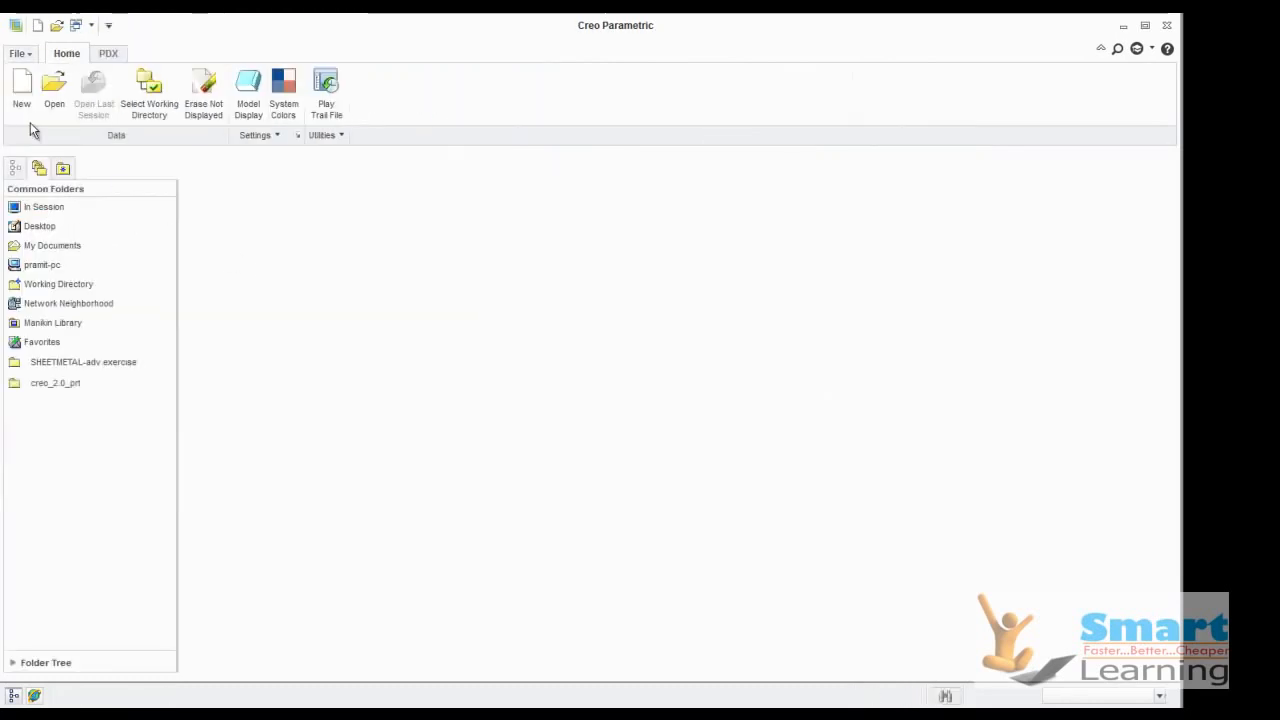
# Create a new sheetmetal manufacturing model with the default name mfg0003
pyautogui.click(22, 95)
pyautogui.click(585, 326)
pyautogui.click(686, 313)
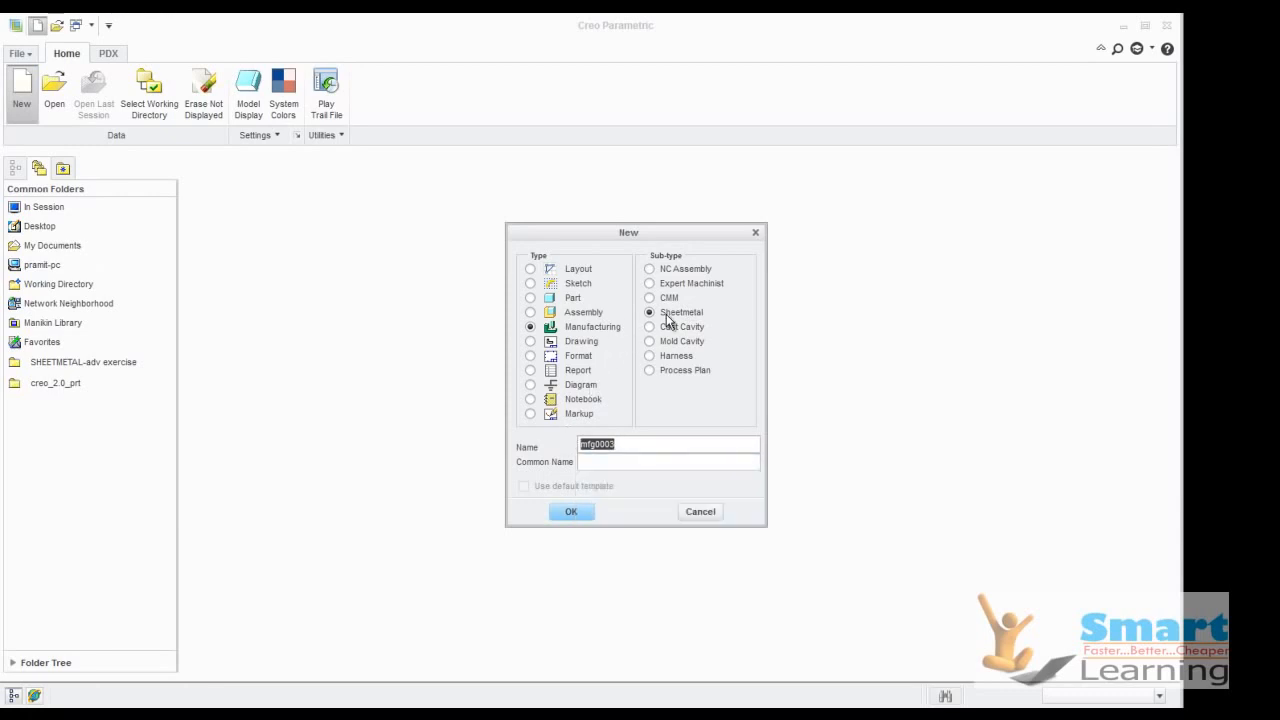
pyautogui.click(580, 516)
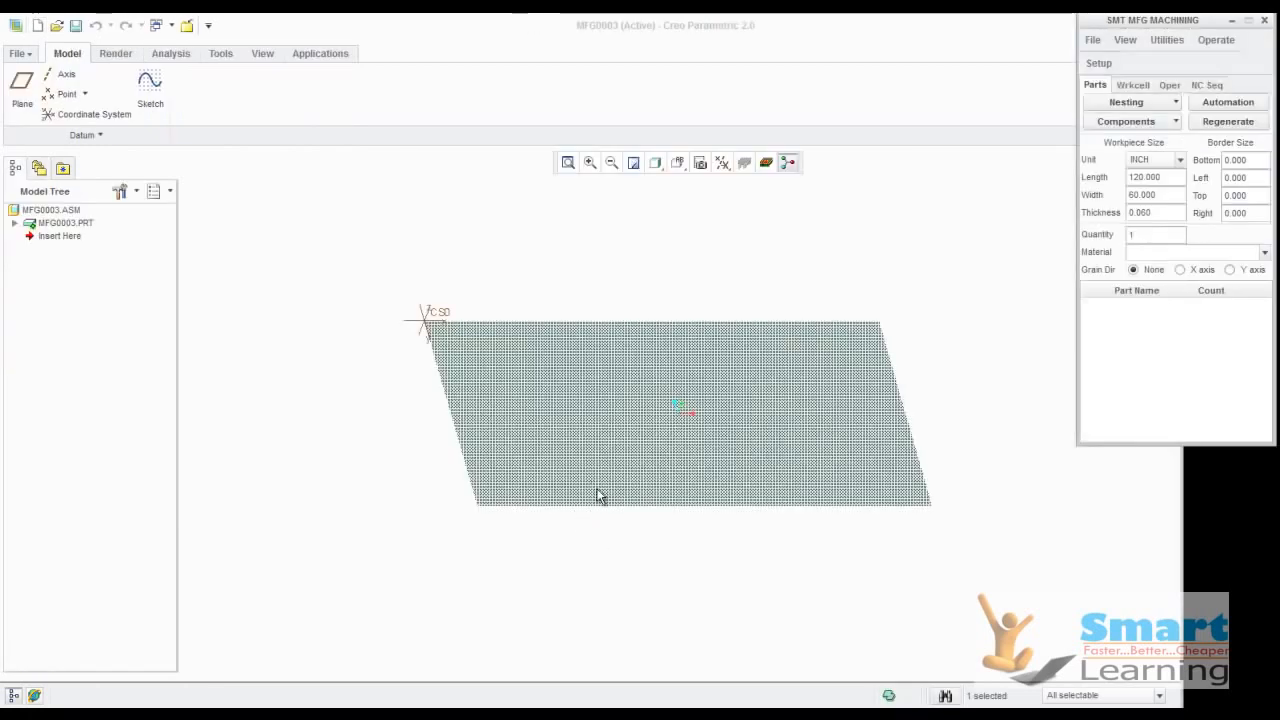
# Switch the workpiece size unit to MM and move the machining dialog closer to the model
pyautogui.click(1140, 165)
pyautogui.click(1132, 202)
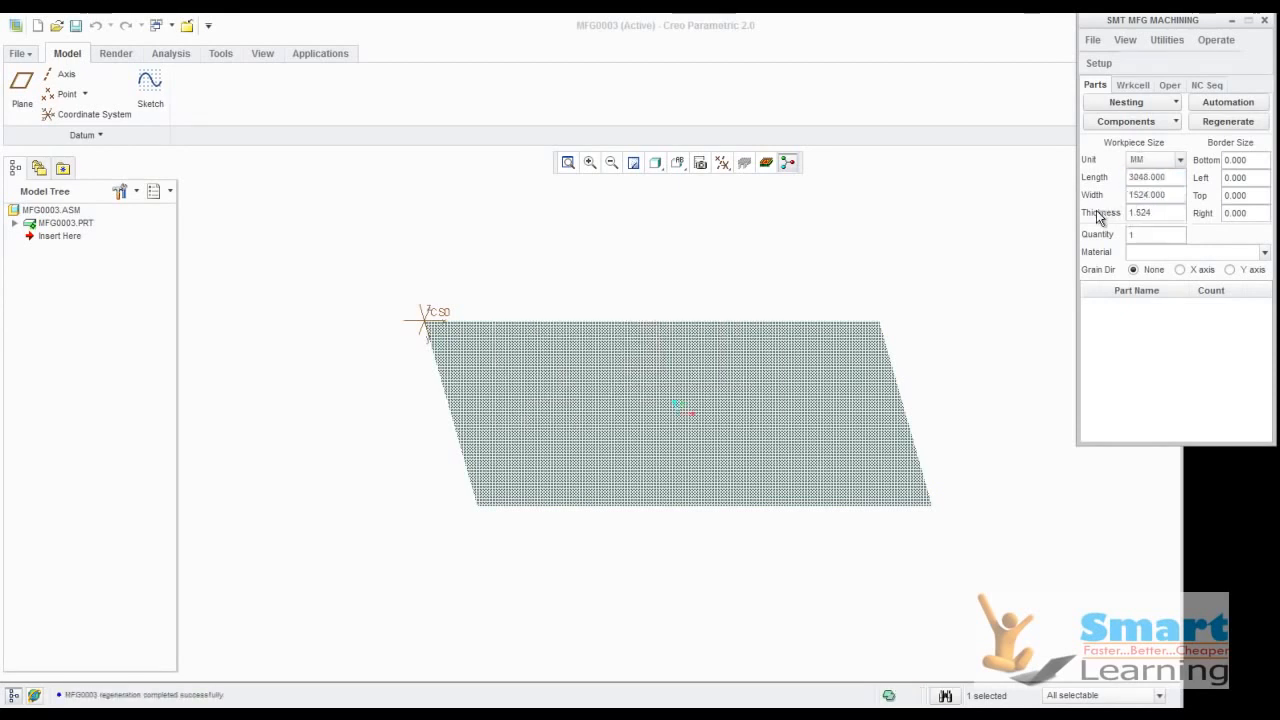
pyautogui.moveTo(1130, 20); pyautogui.dragTo(935, 154)
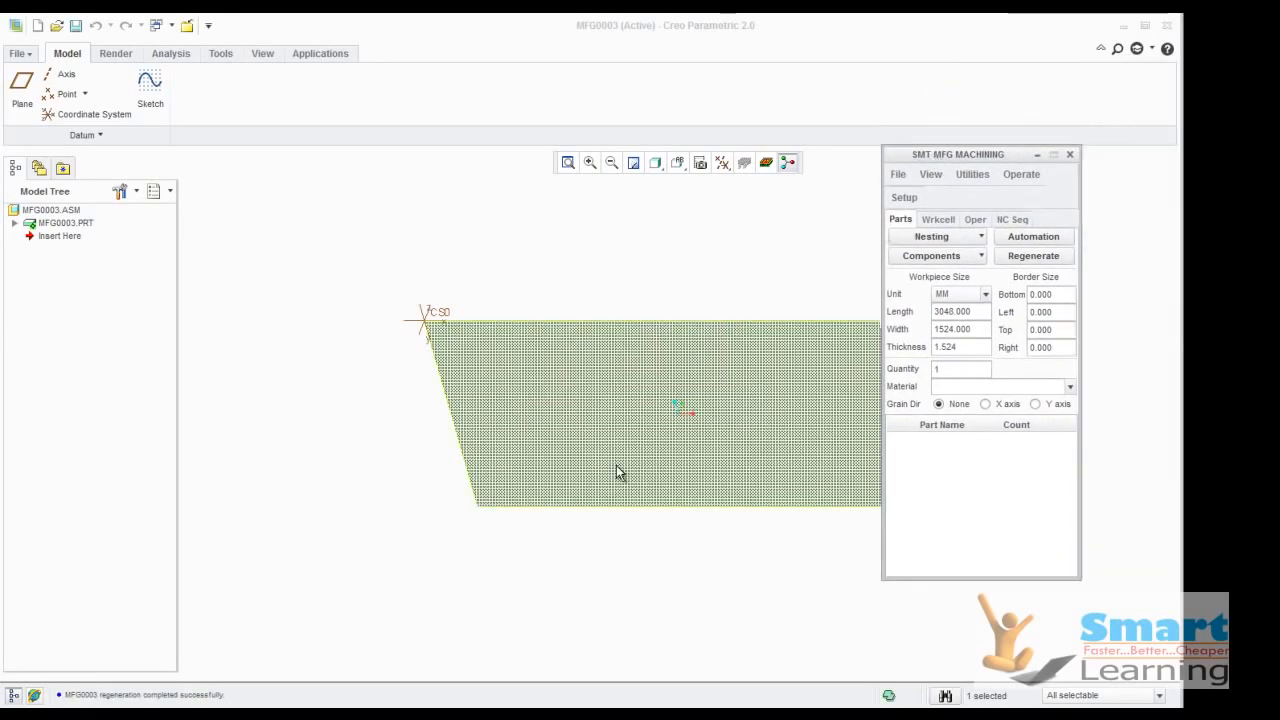
# Try to set only the workpiece thickness to 0.25 mm
pyautogui.click(967, 346)
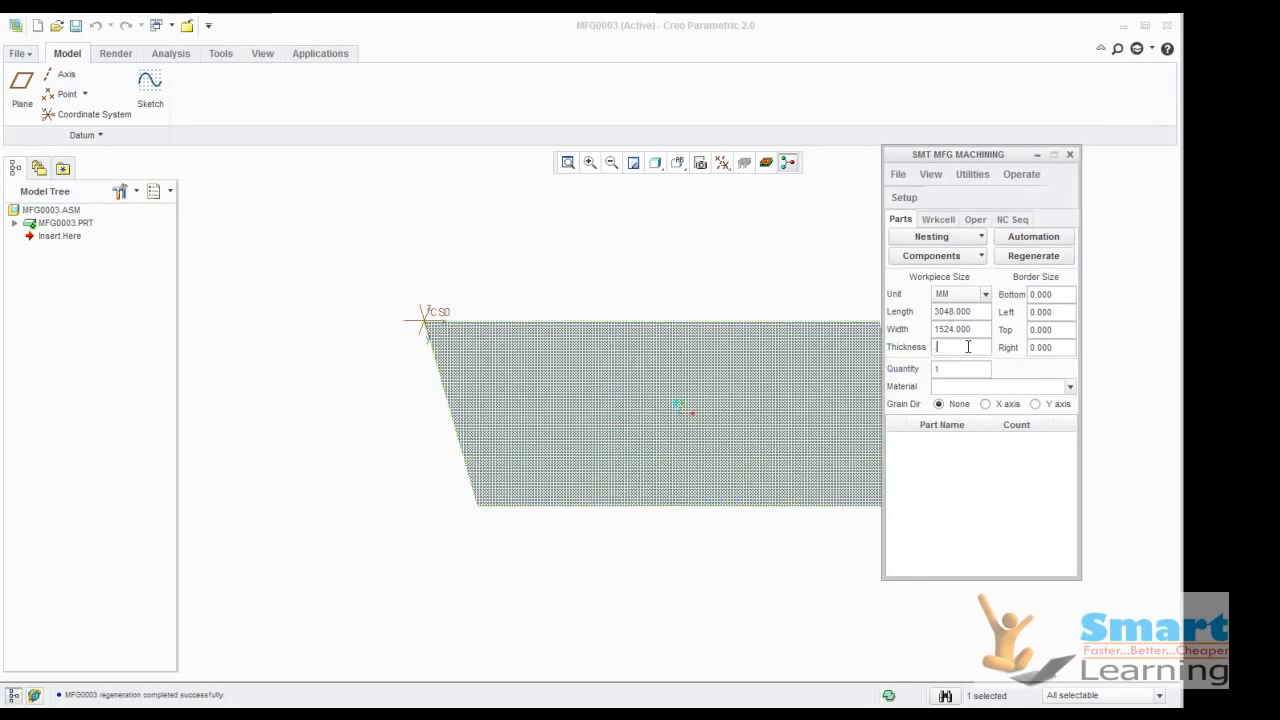
pyautogui.write('.25')
pyautogui.press('Return')
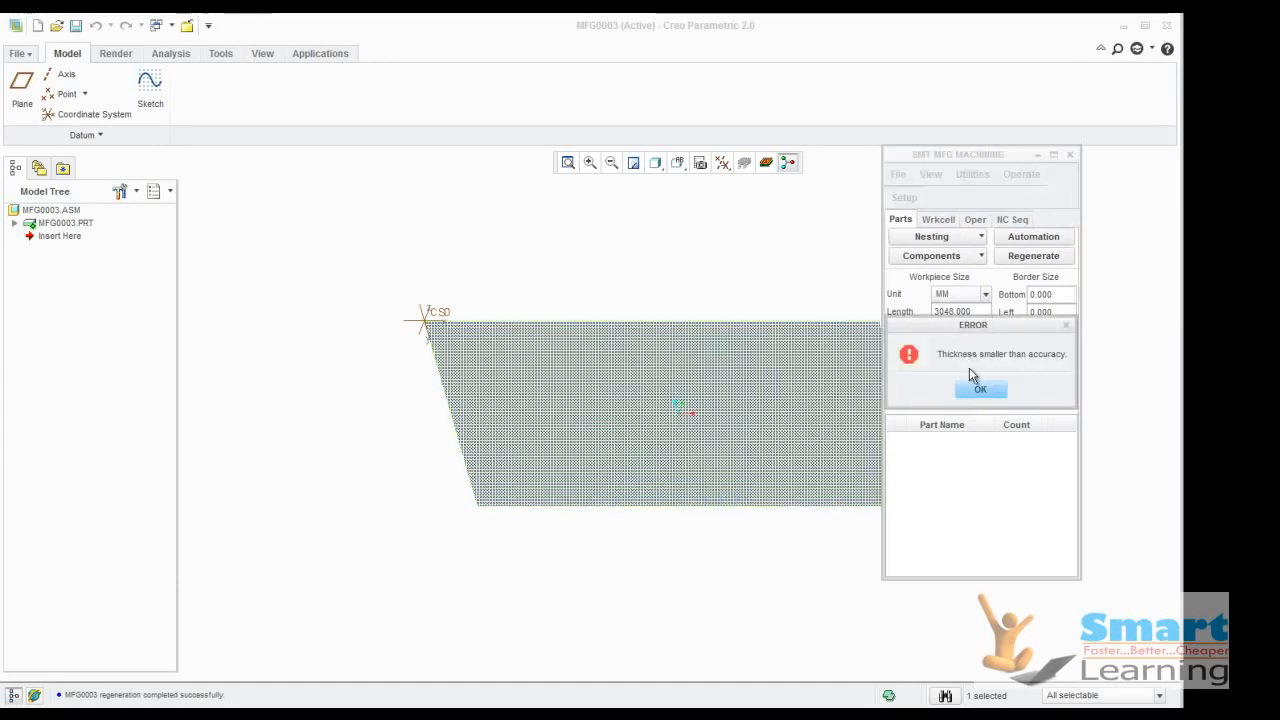
pyautogui.click(976, 391)
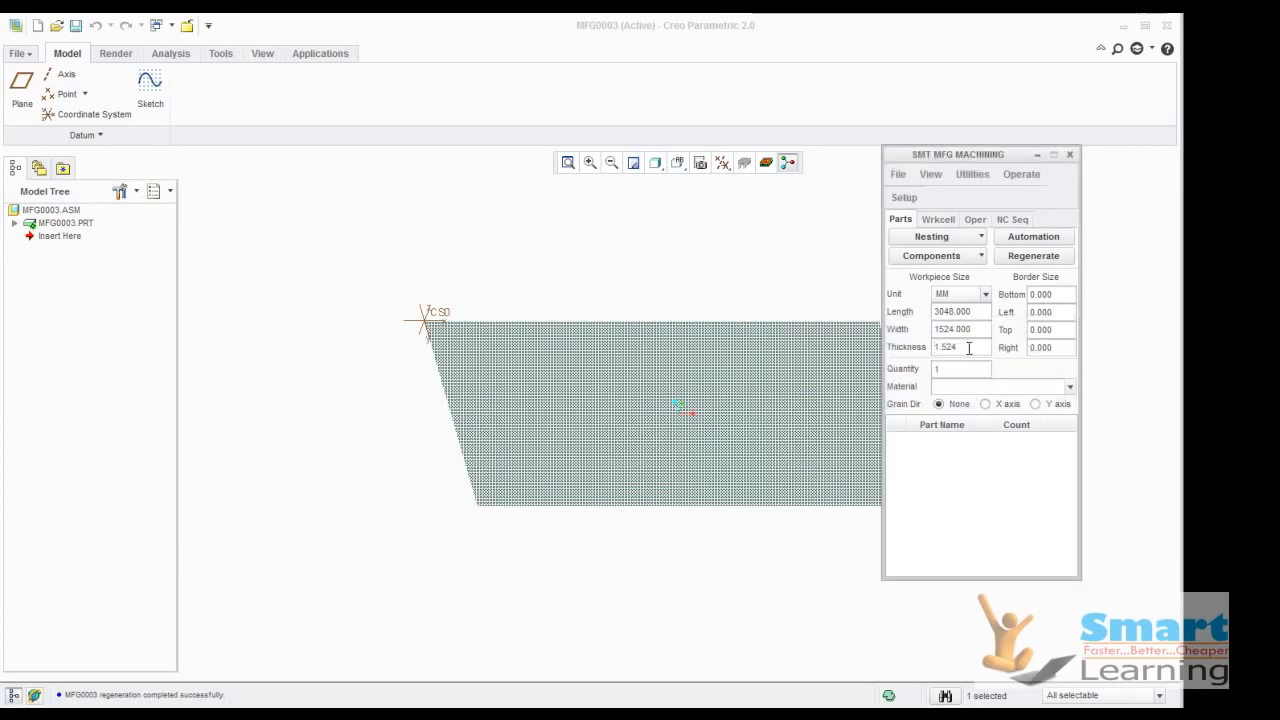
# Define the workpiece with length and width of 1000 mm and a thickness of 0.25 mm
pyautogui.doubleClick(958, 312)
pyautogui.write('1000')
pyautogui.doubleClick(946, 329)
pyautogui.write('1')
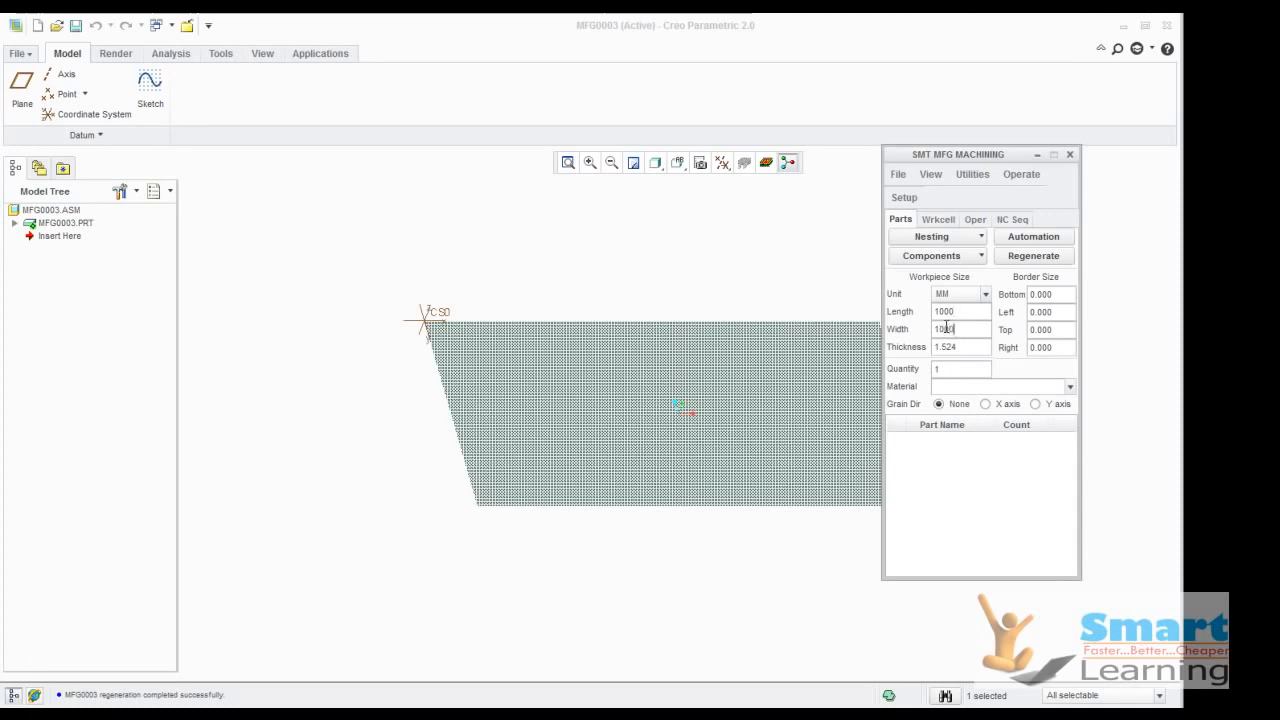
pyautogui.write('.25')
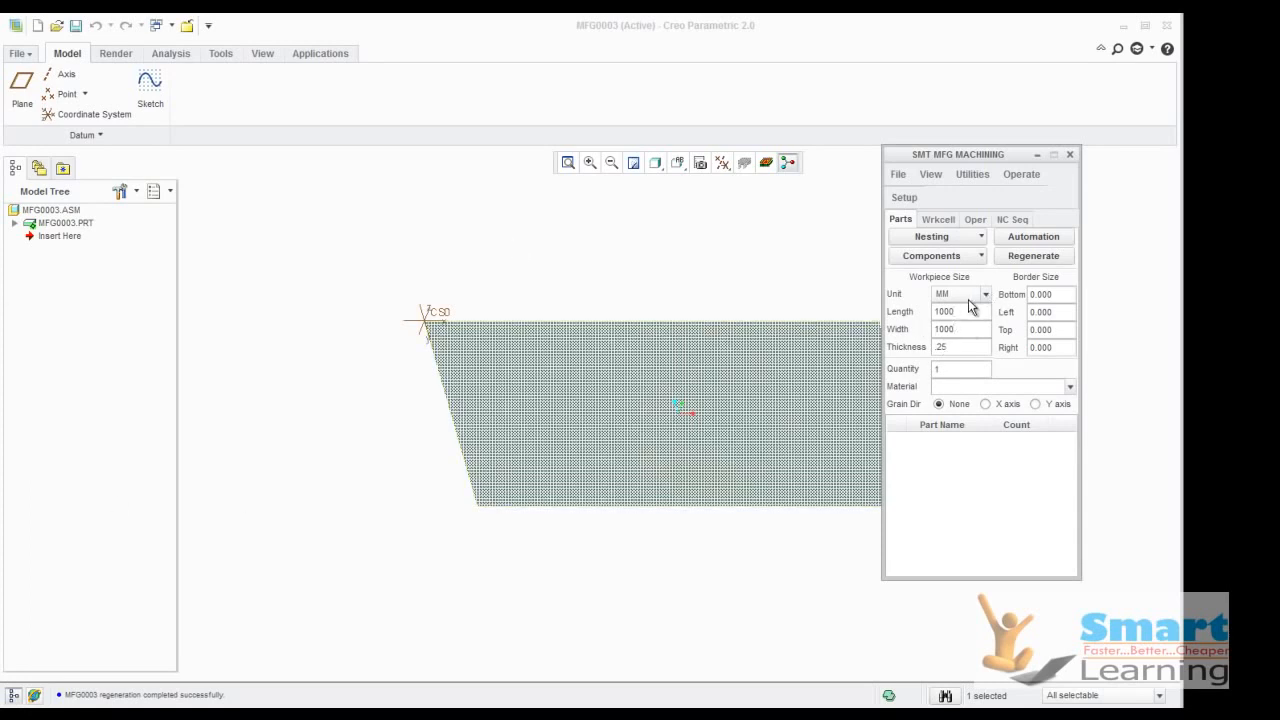
# Start nesting automation and load strip.prt as a part without NC sequences
pyautogui.click(1042, 242)
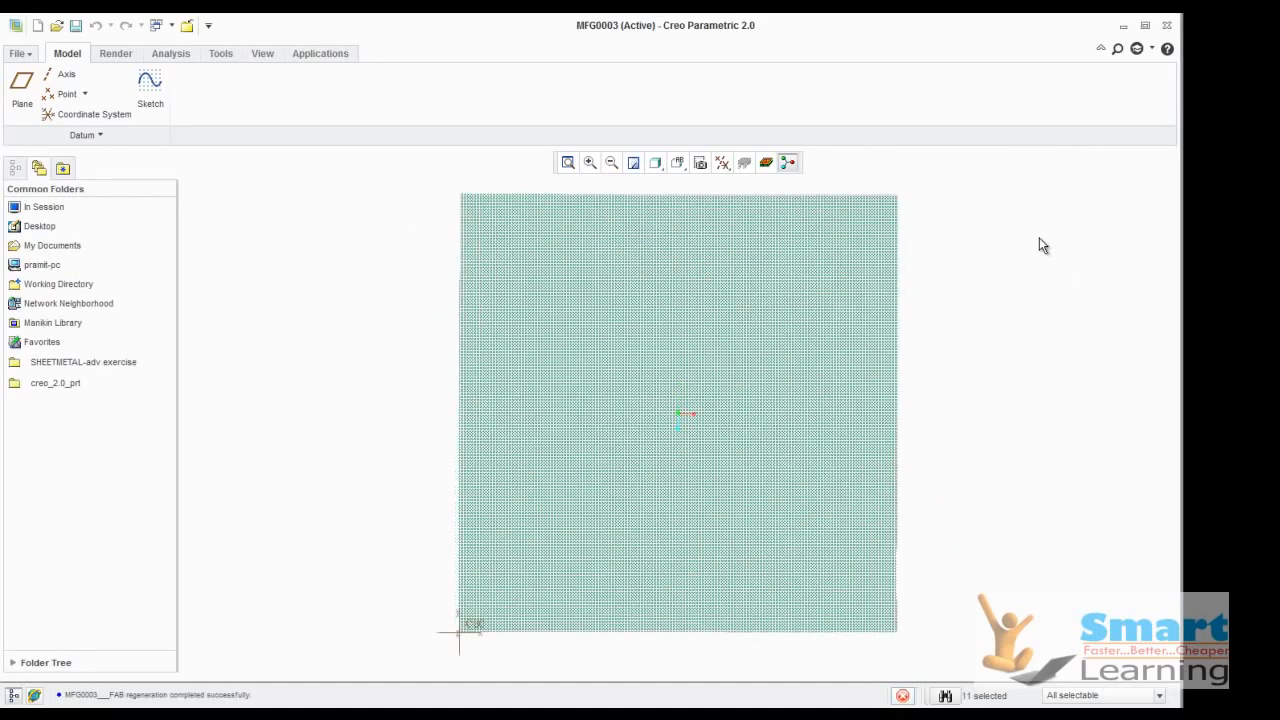
pyautogui.click(1116, 292)
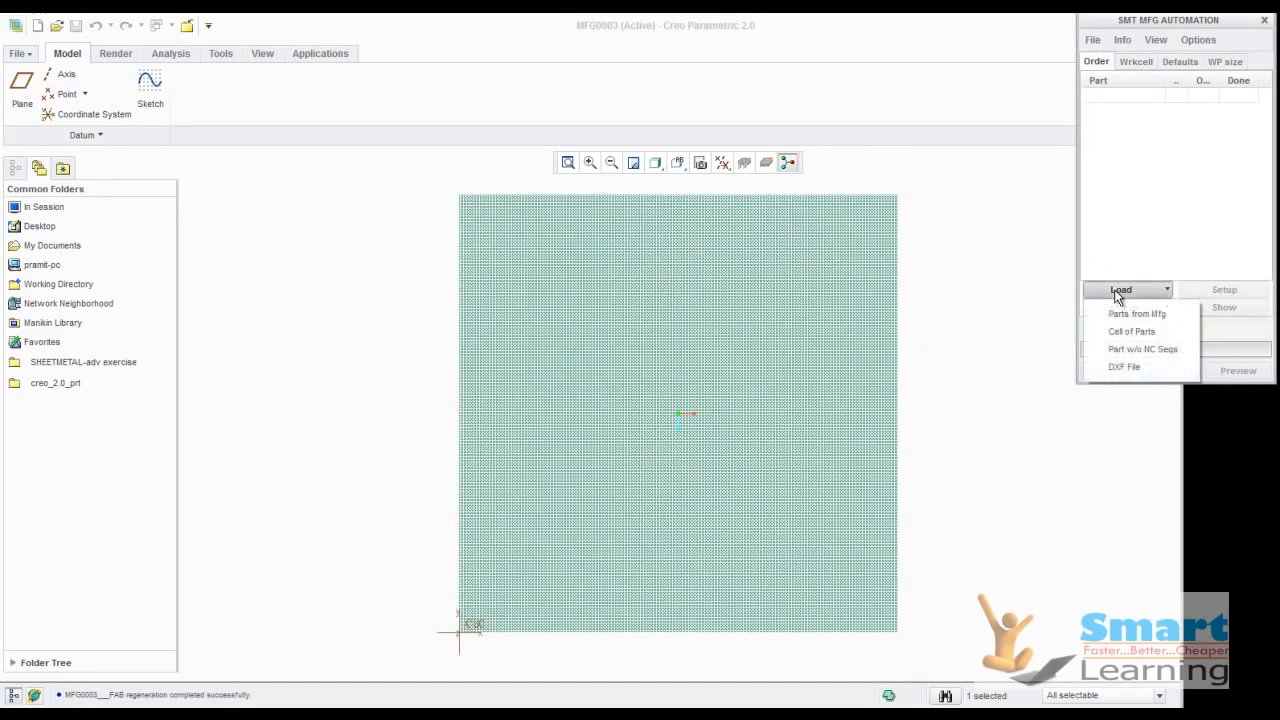
pyautogui.click(1128, 352)
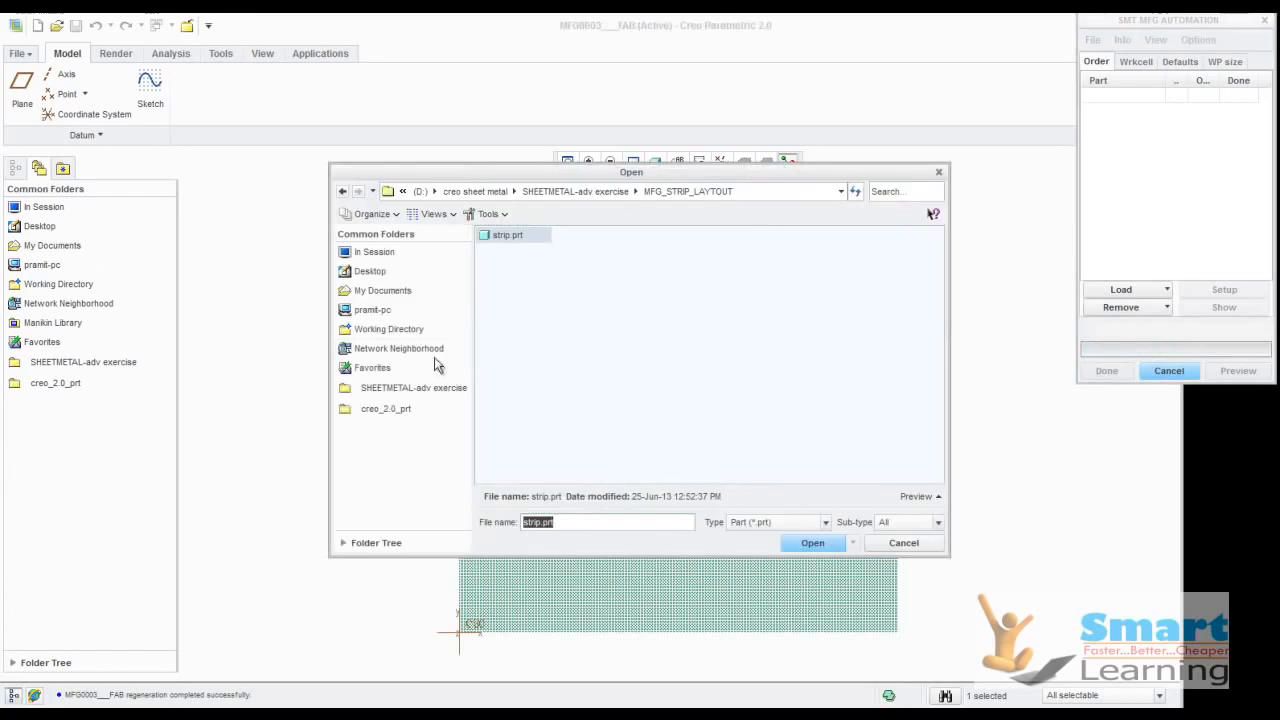
pyautogui.doubleClick(503, 236)
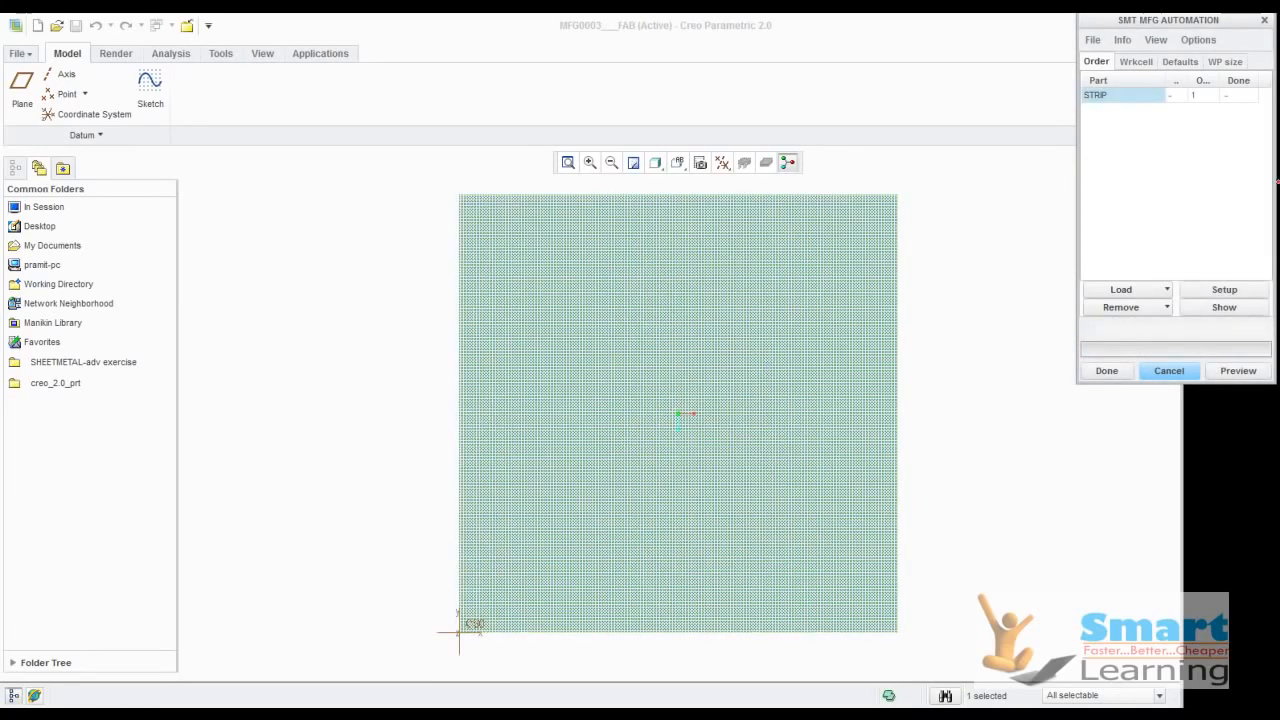
# Enlarge the automation dialog, set the STRIP order quantity to 100 and preview the nested layout on the sheet
pyautogui.moveTo(1158, 20); pyautogui.dragTo(957, 183)
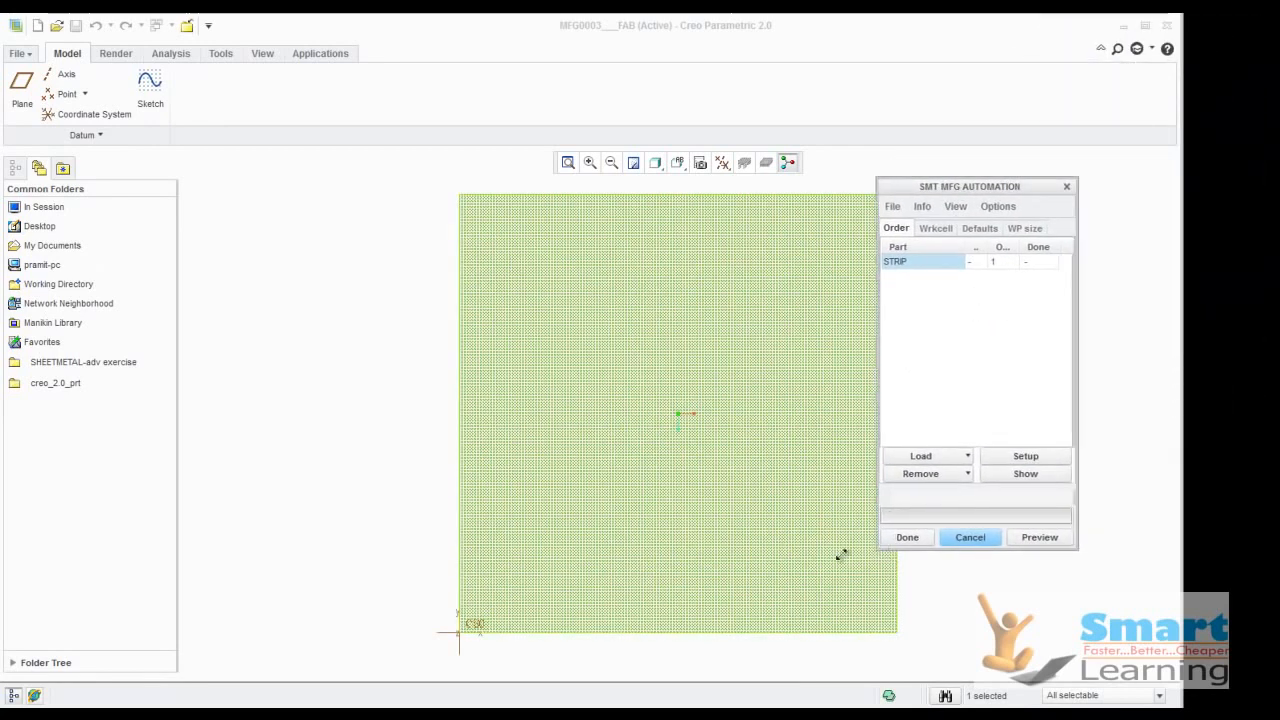
pyautogui.moveTo(878, 548); pyautogui.dragTo(623, 560)
pyautogui.moveTo(760, 247); pyautogui.dragTo(815, 248)
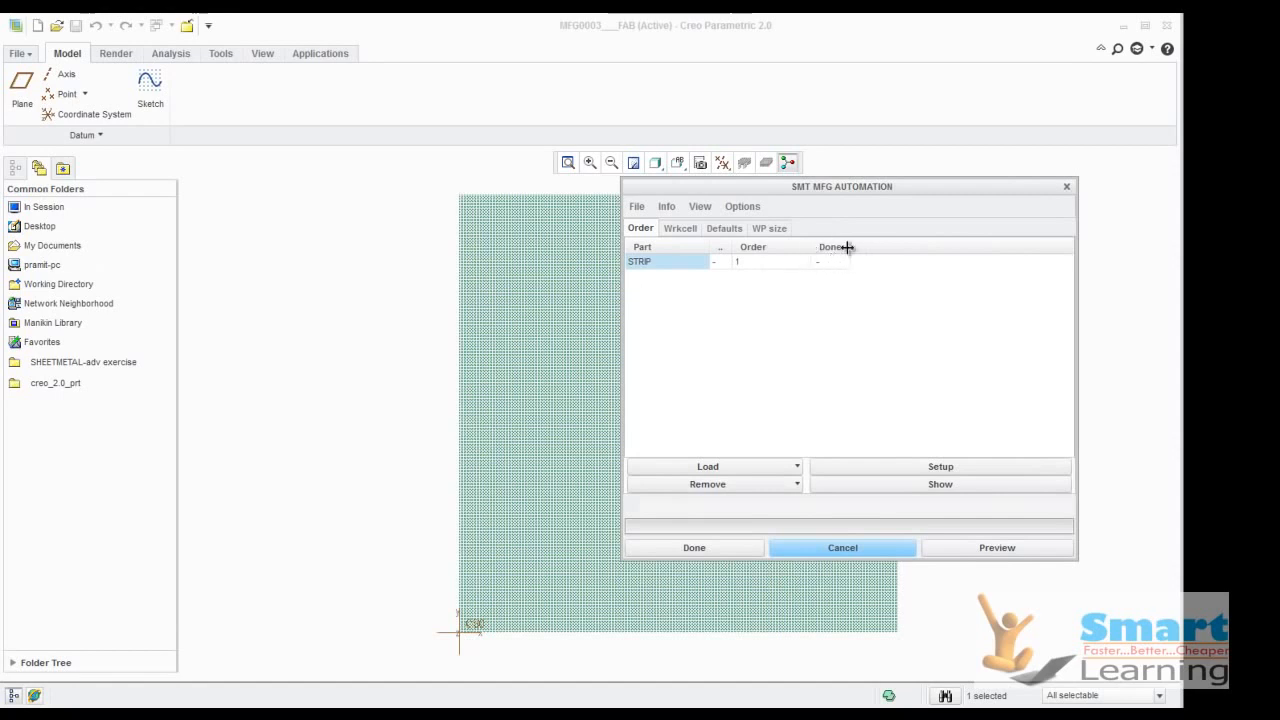
pyautogui.click(754, 262)
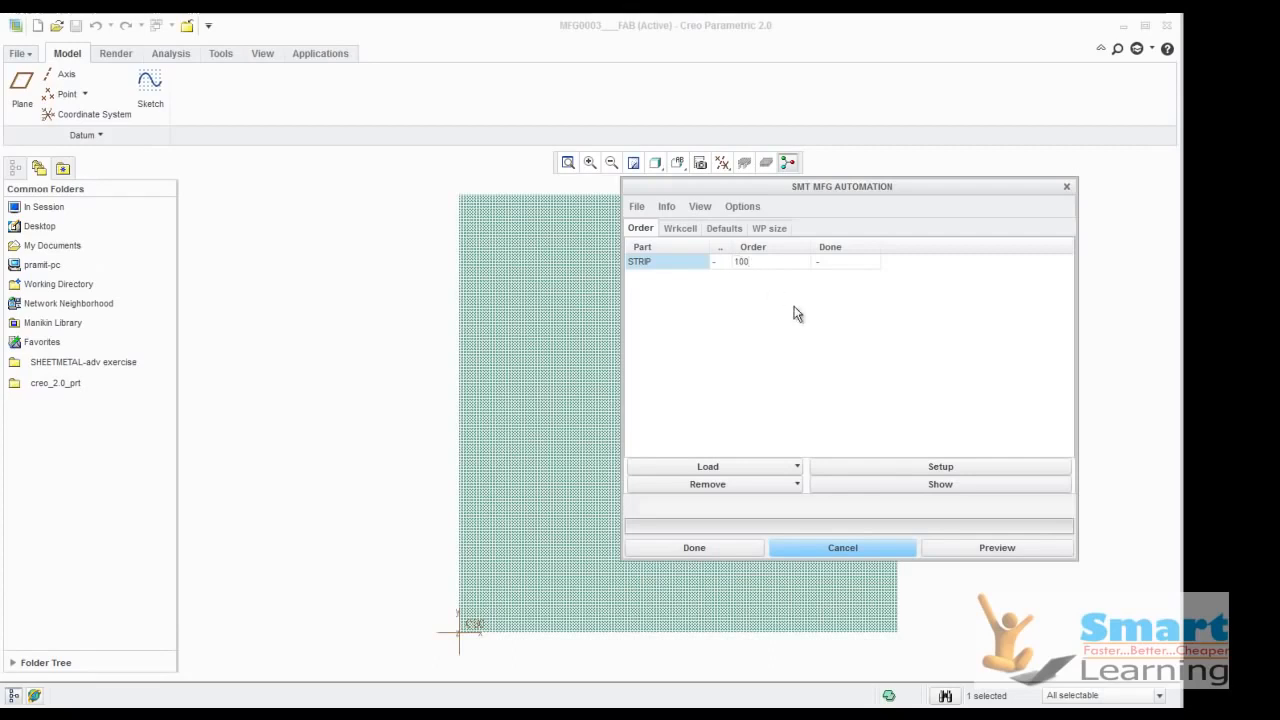
pyautogui.click(976, 546)
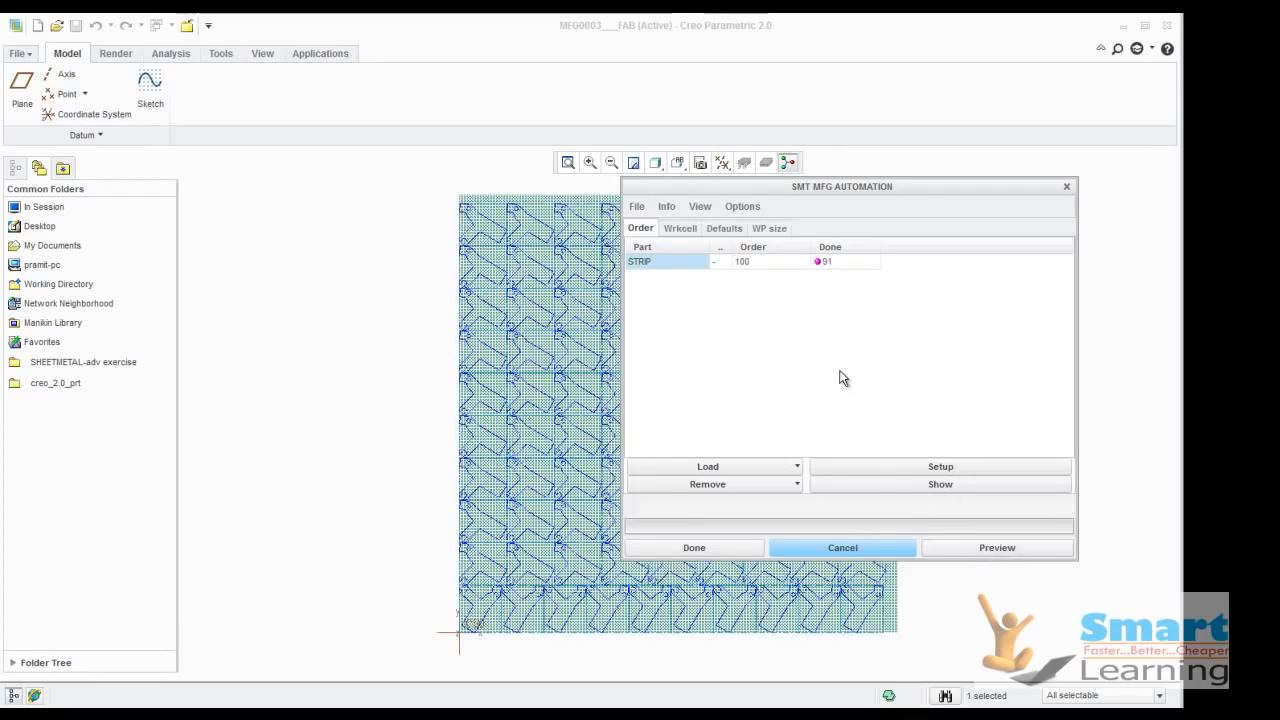
pyautogui.scroll(2, 326, 359)
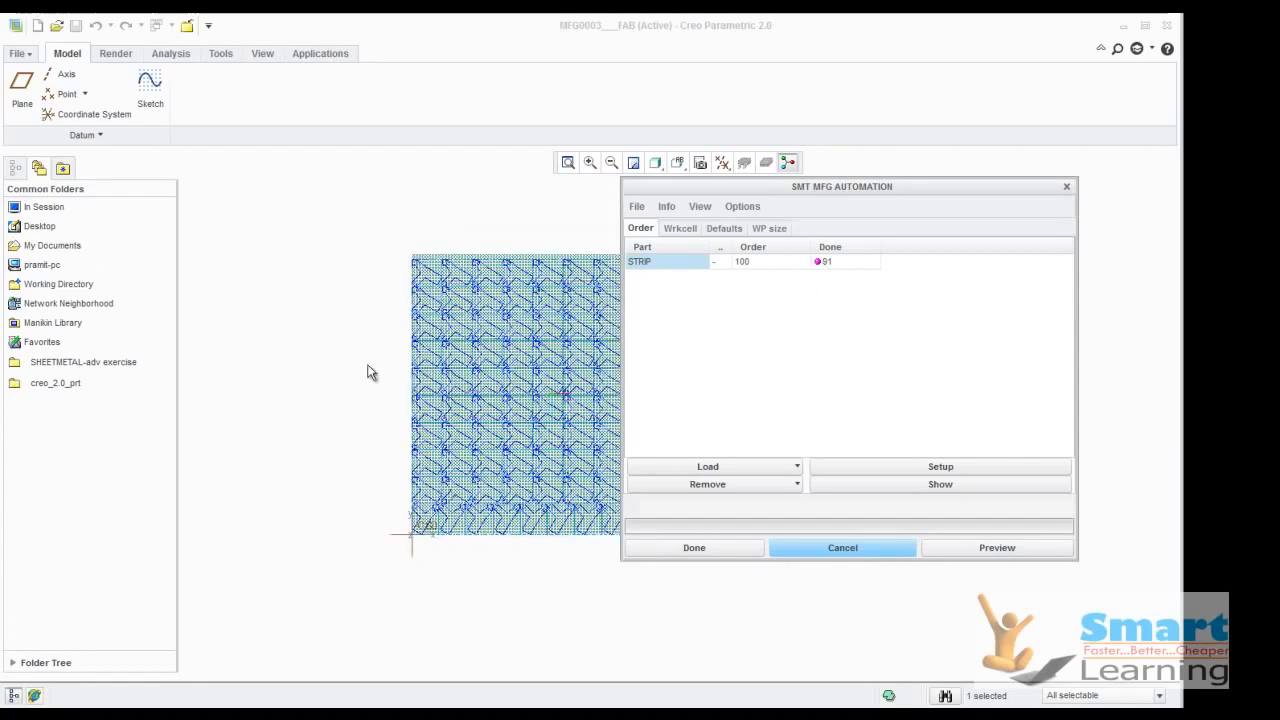
pyautogui.scroll(-3, 480, 460)
pyautogui.scroll(-3, 499, 400)
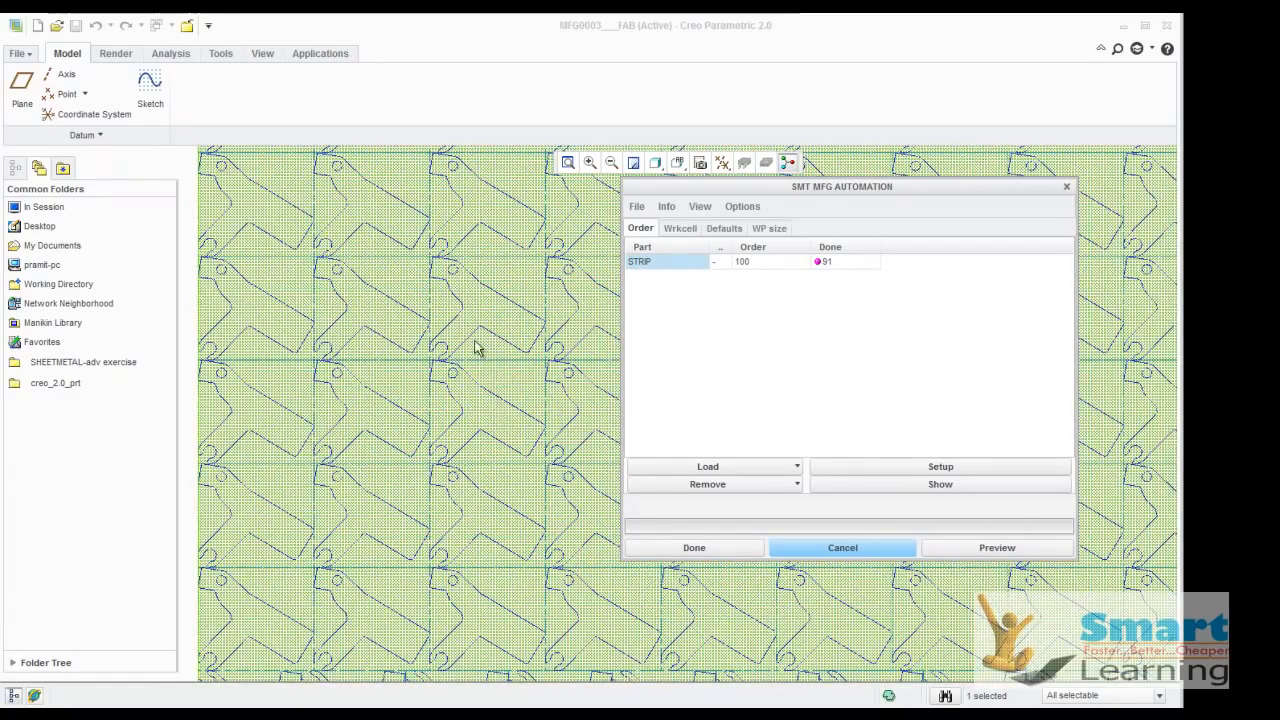
pyautogui.scroll(2, 475, 411)
pyautogui.scroll(-3, 476, 411)
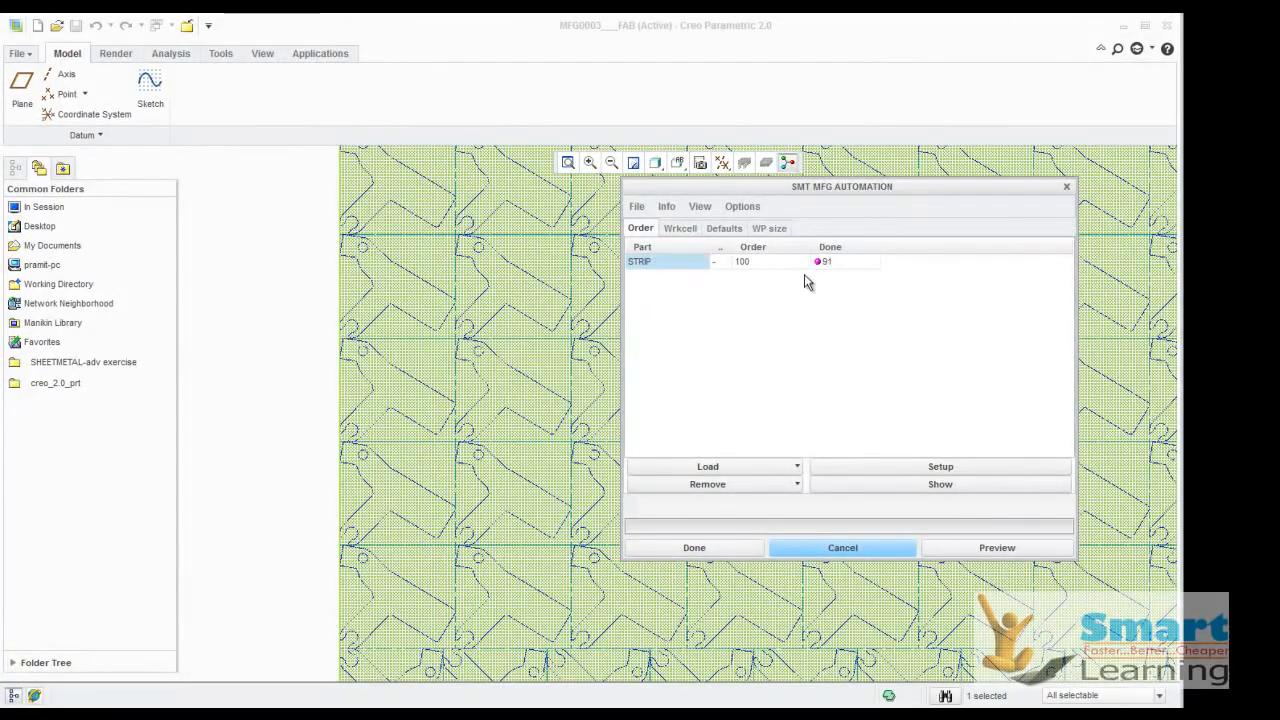
# Set the bottom, left, top and right workpiece borders to 0.5 mm and preview the nesting with that border
pyautogui.click(768, 230)
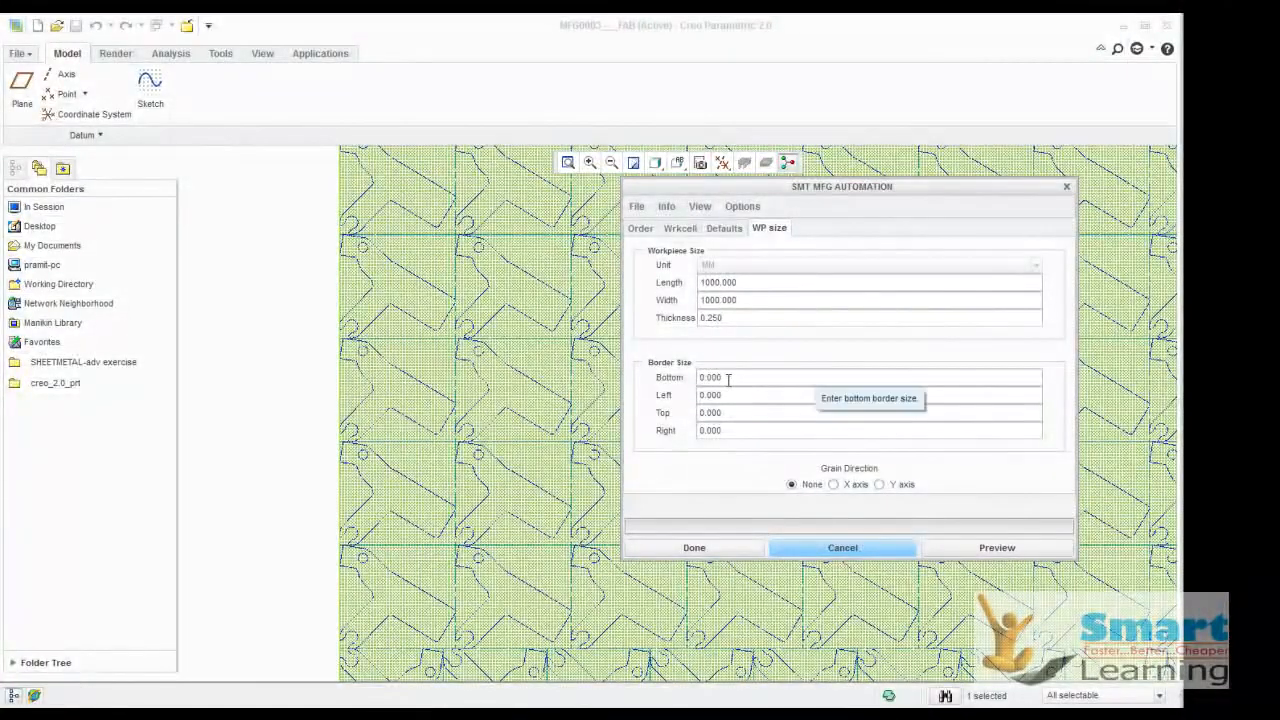
pyautogui.doubleClick(727, 378)
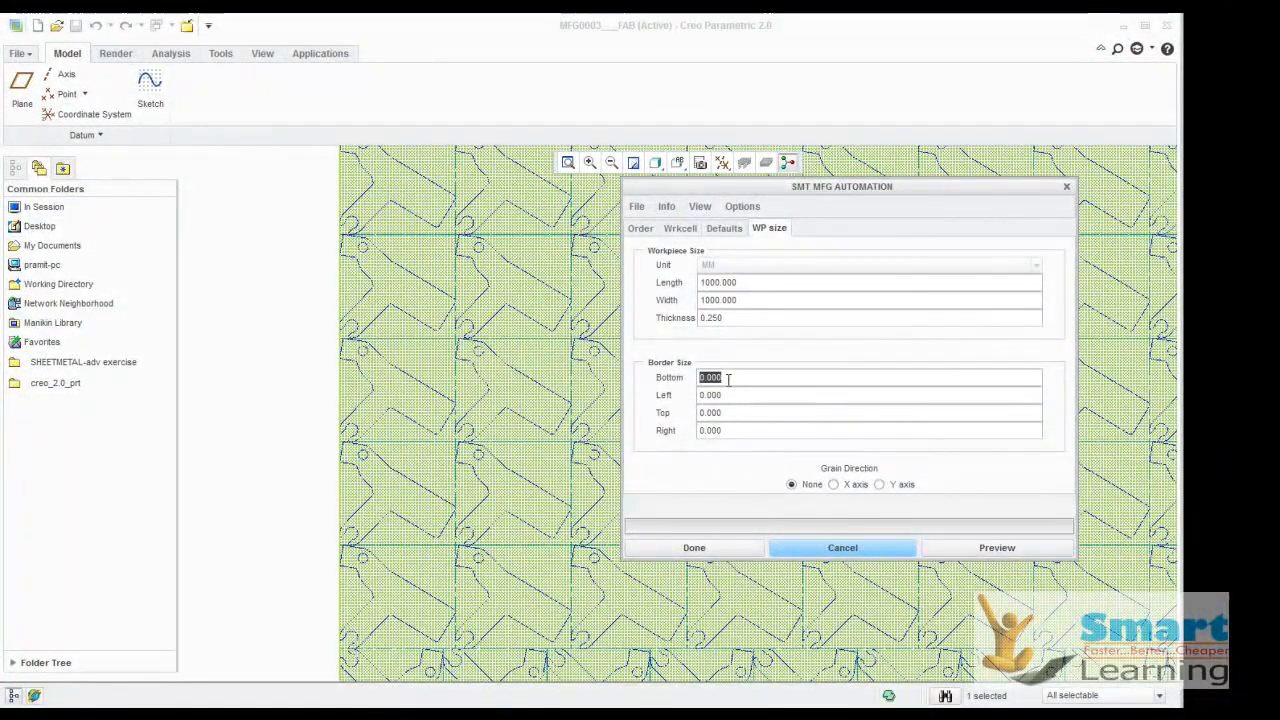
pyautogui.doubleClick(726, 395)
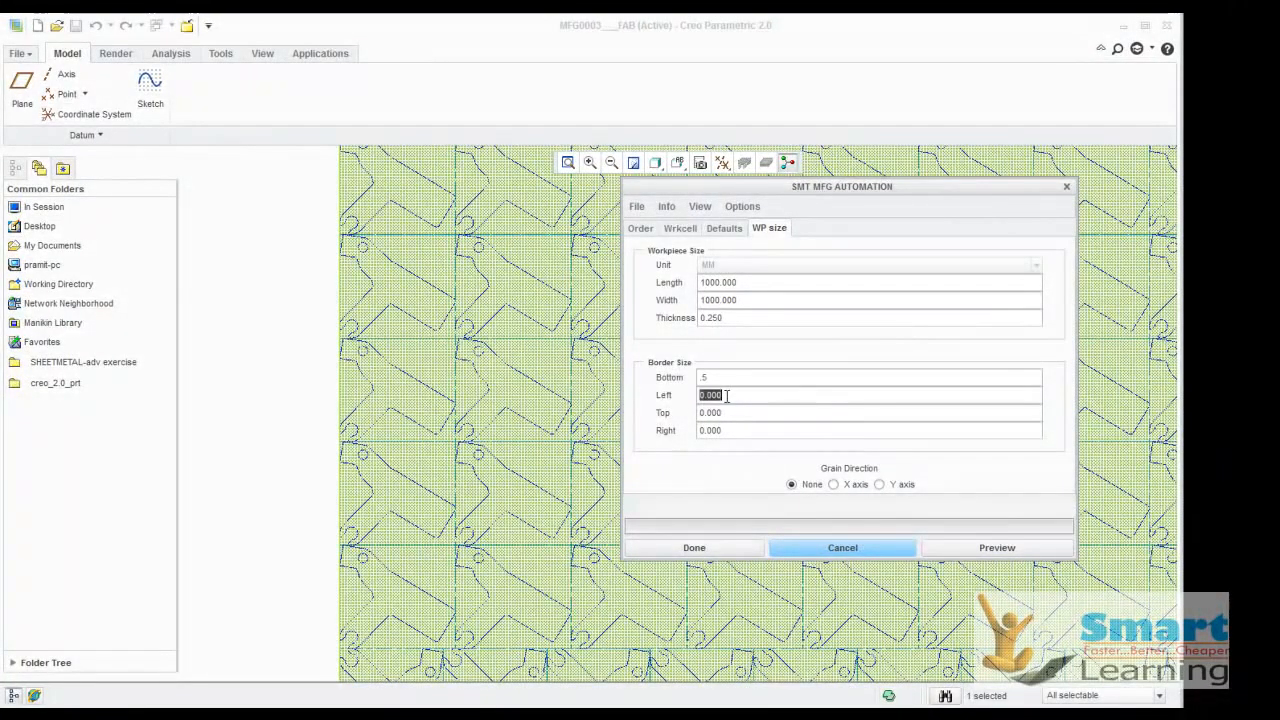
pyautogui.write('.5.5.5')
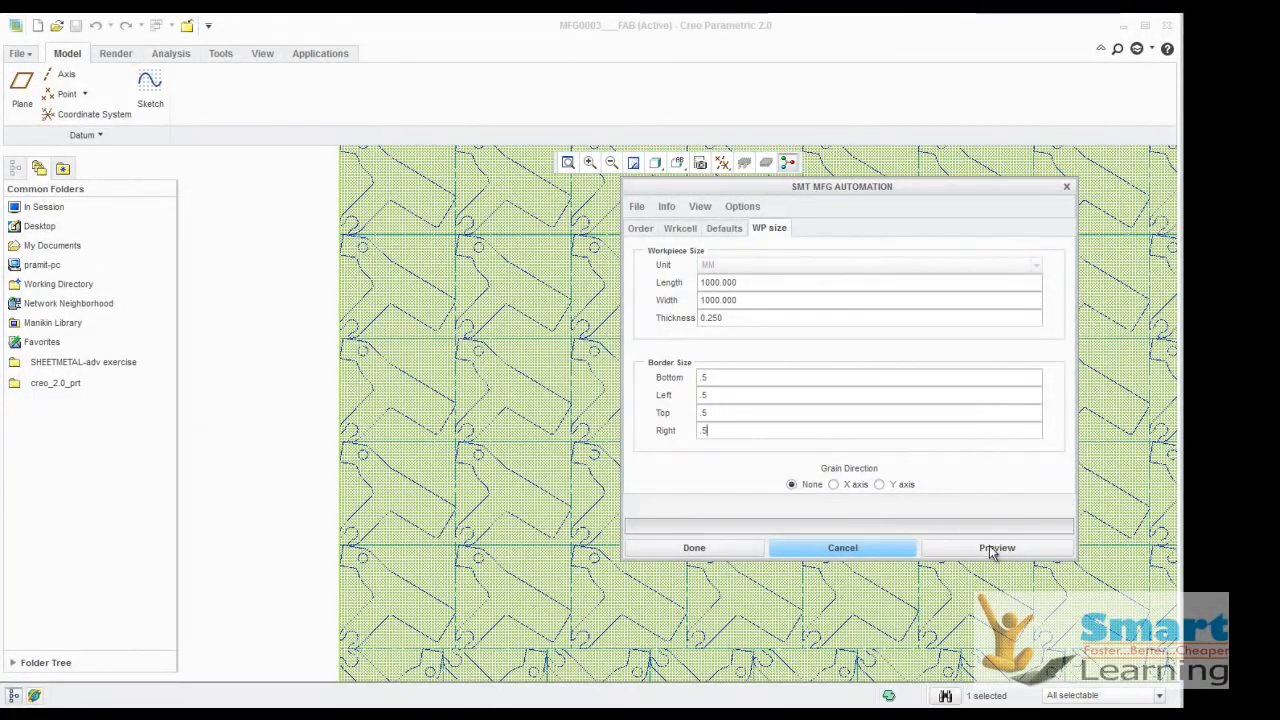
pyautogui.click(993, 547)
pyautogui.scroll(-10, 318, 463)
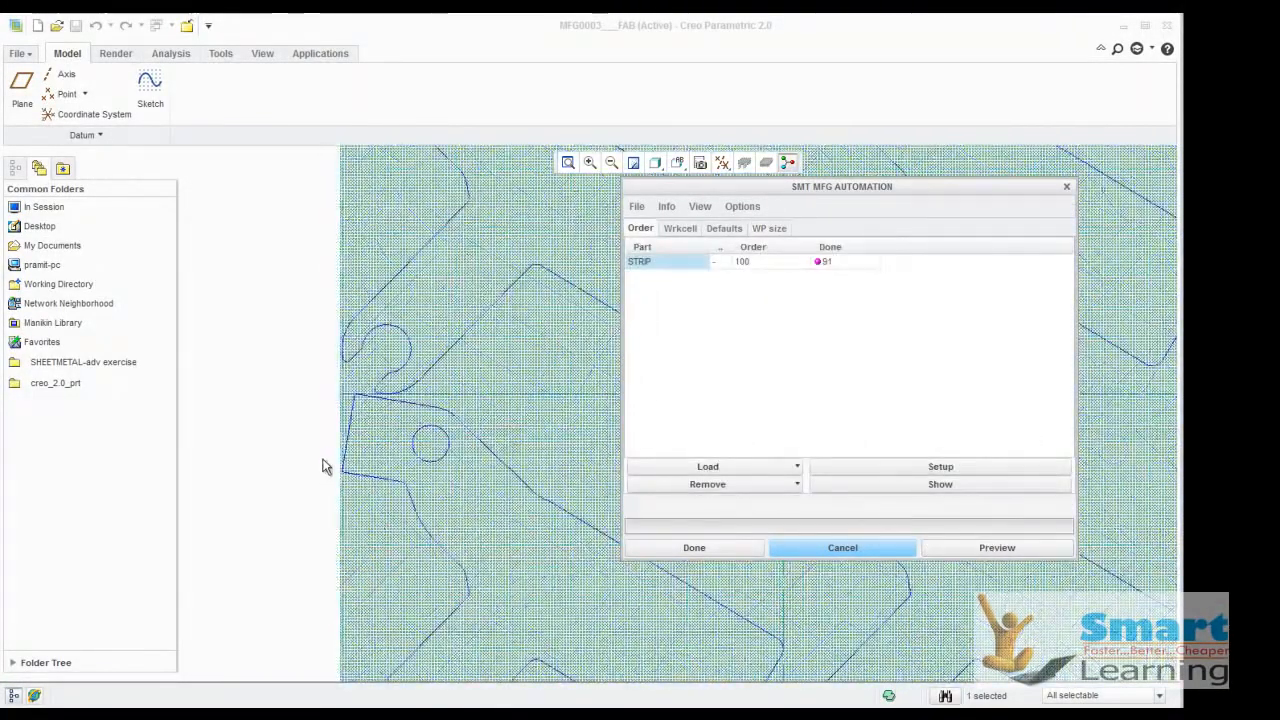
pyautogui.scroll(-3, 360, 440)
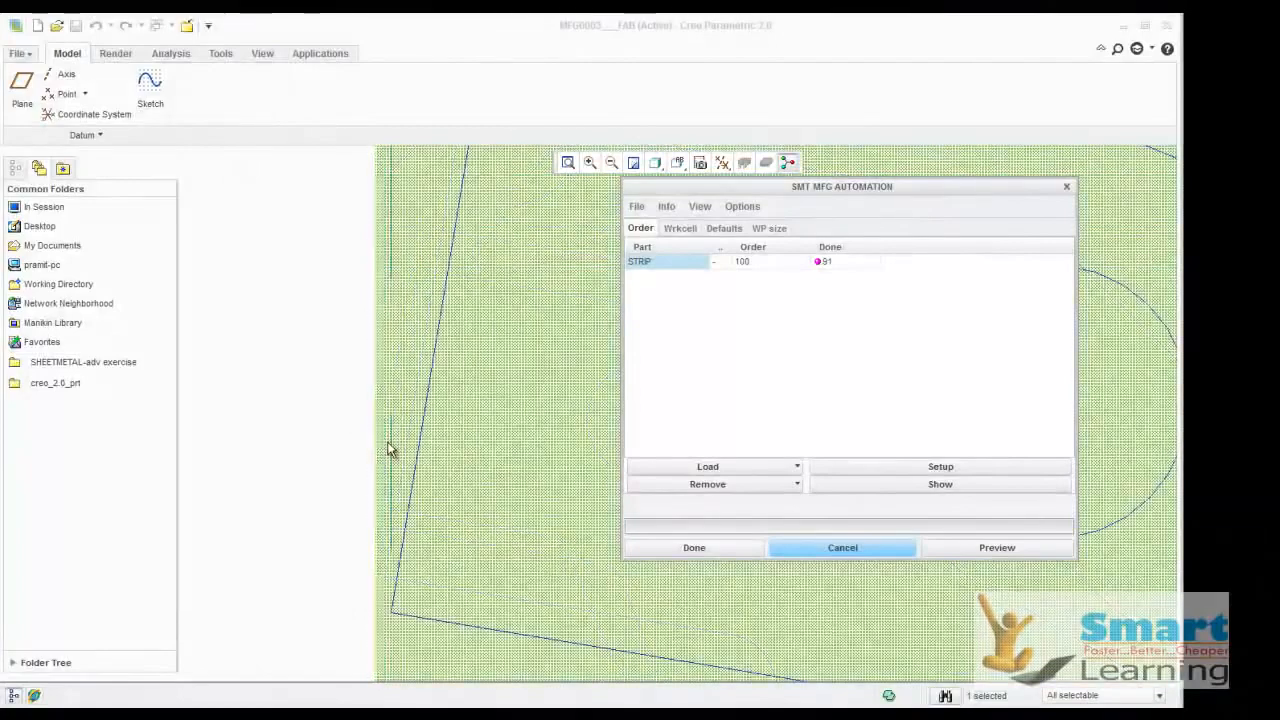
pyautogui.scroll(5, 342, 347)
pyautogui.scroll(3, 342, 347)
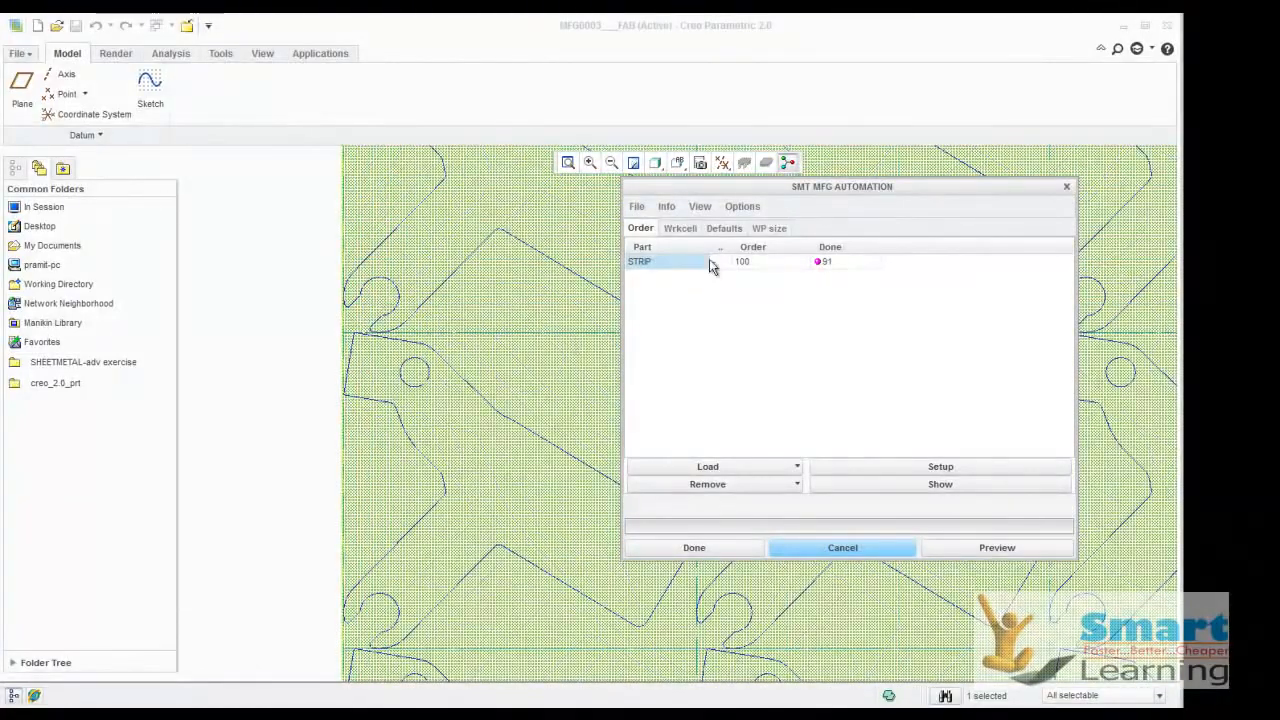
# Set the default outer offset to 0 and the inner offset to 1, and preview the nested layout
pyautogui.click(762, 230)
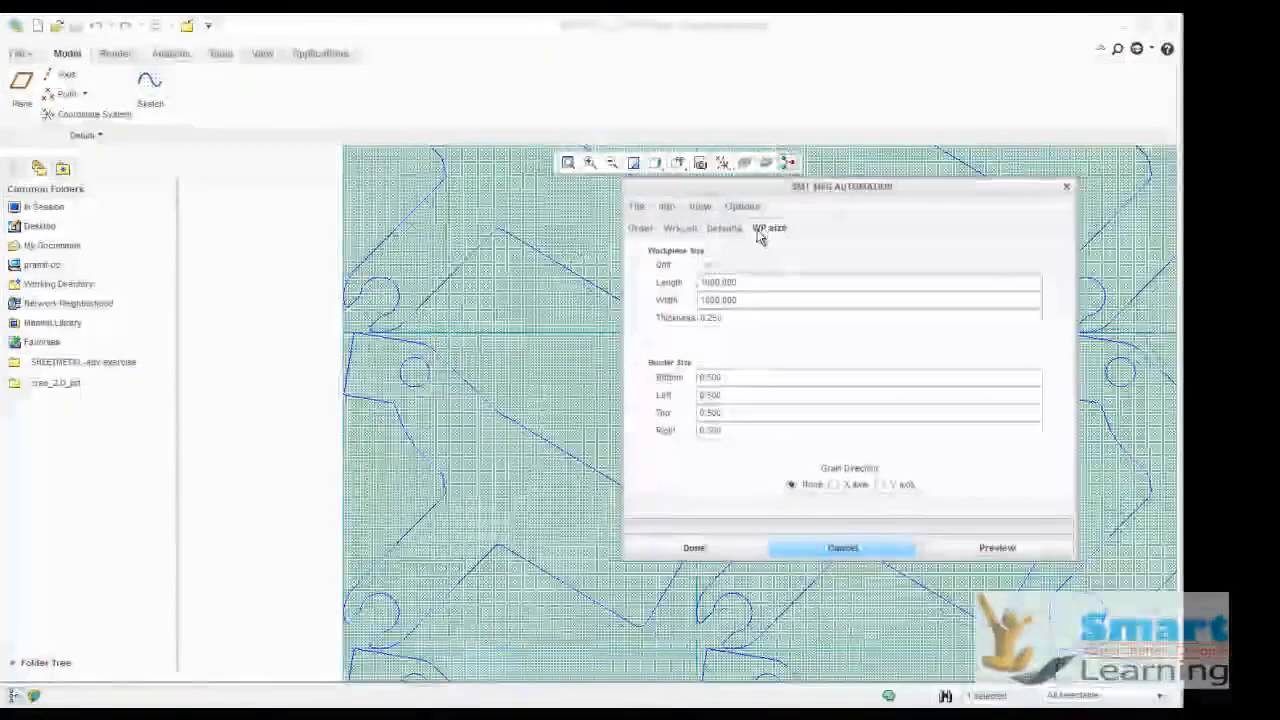
pyautogui.click(716, 234)
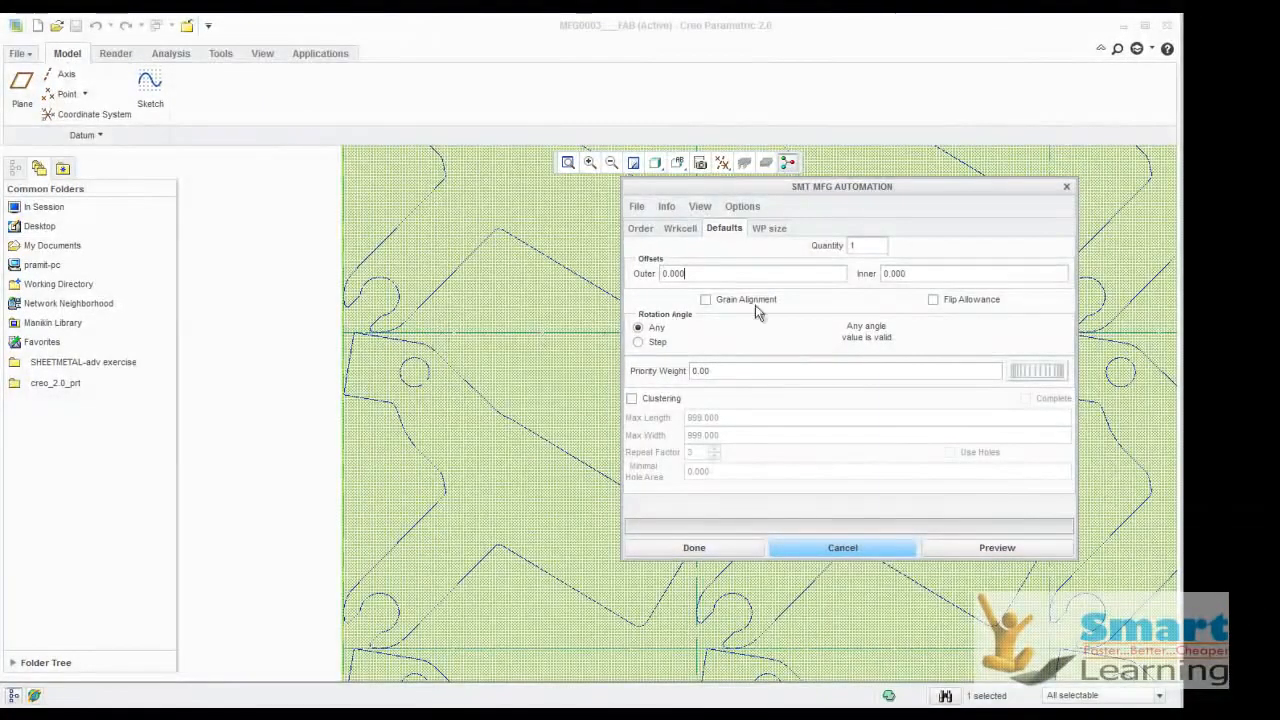
pyautogui.write('1')
pyautogui.click(909, 273)
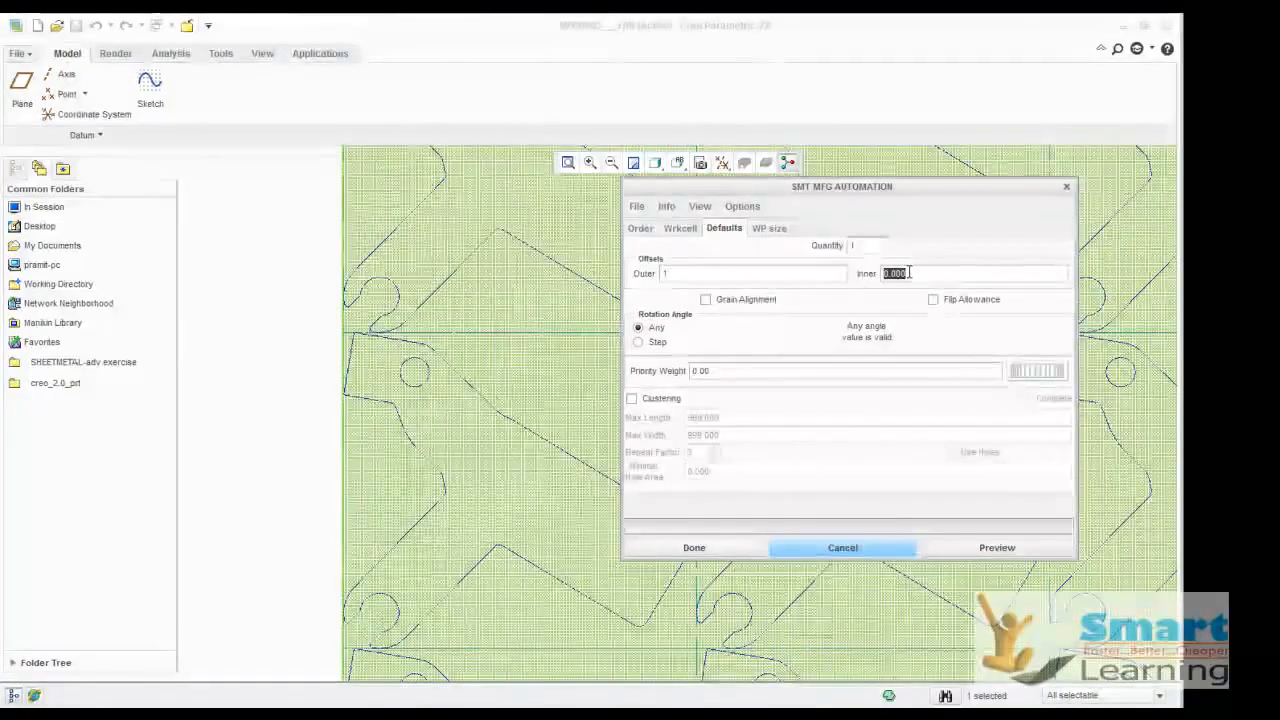
pyautogui.click(676, 273)
pyautogui.write('0')
pyautogui.click(936, 273)
pyautogui.write('1')
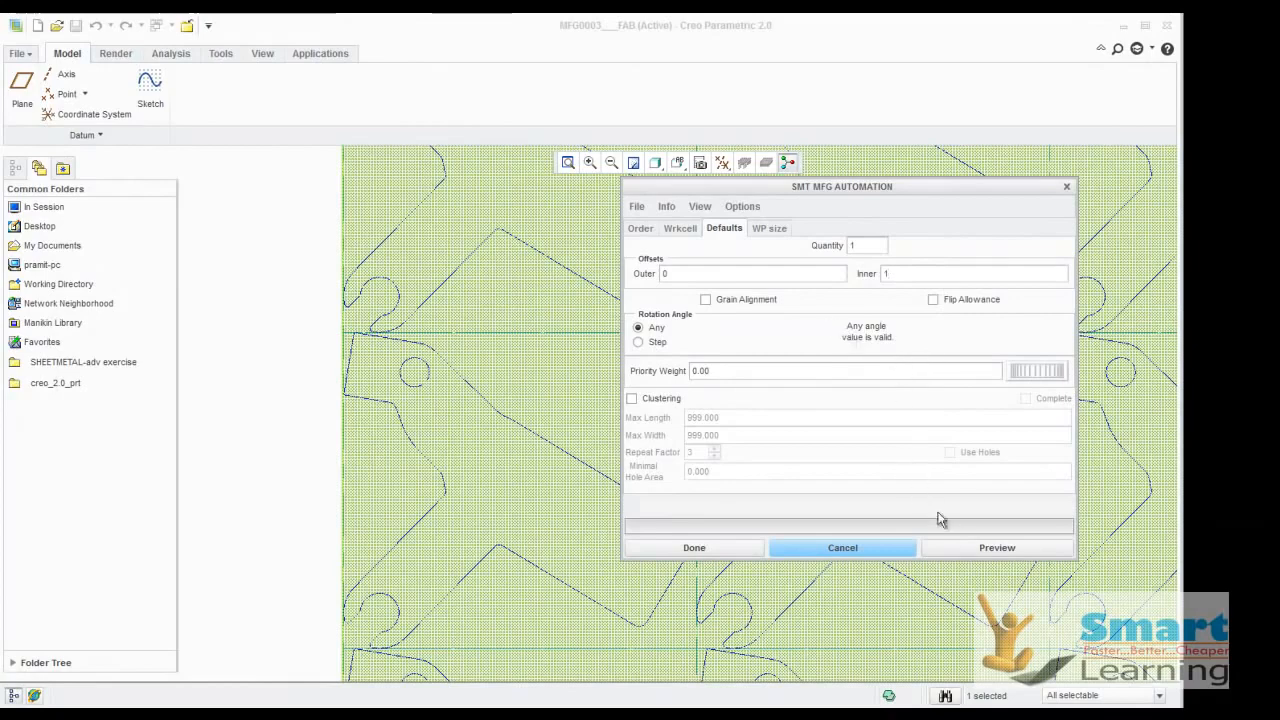
pyautogui.click(997, 548)
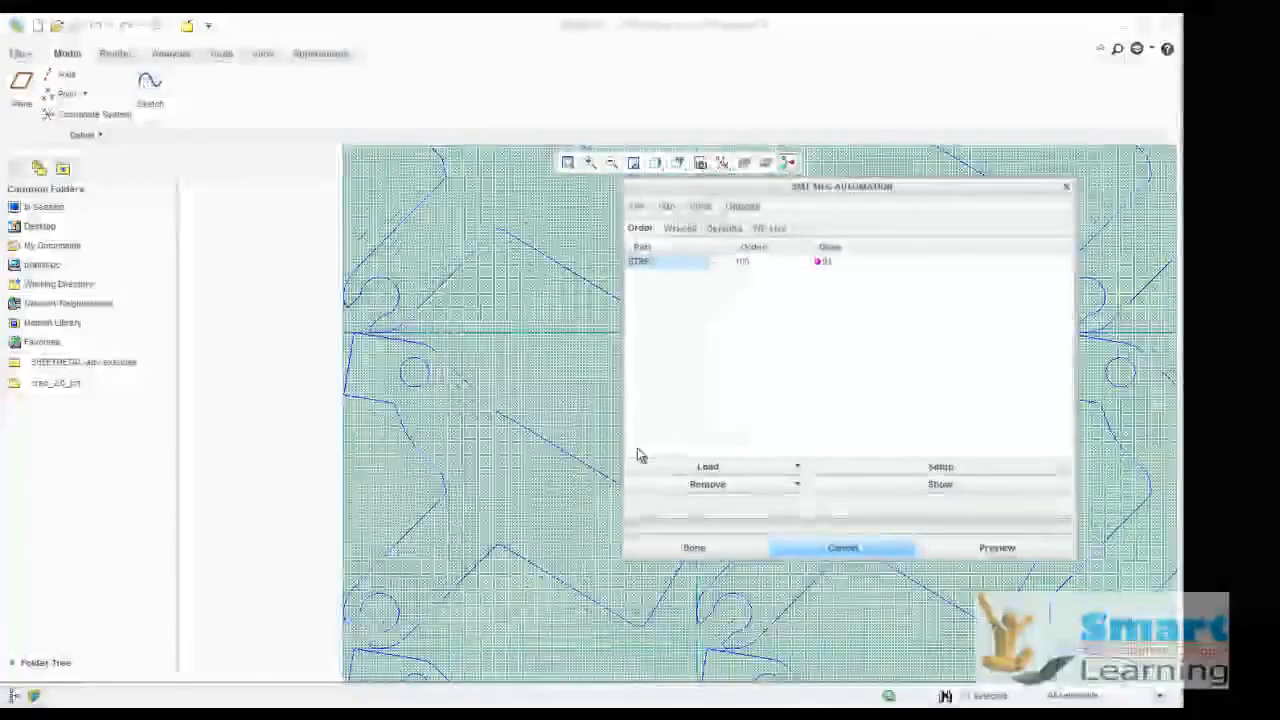
pyautogui.scroll(3, 440, 335)
pyautogui.scroll(3, 433, 325)
pyautogui.scroll(-2, 560, 366)
pyautogui.scroll(-2, 411, 366)
pyautogui.scroll(4, 360, 360)
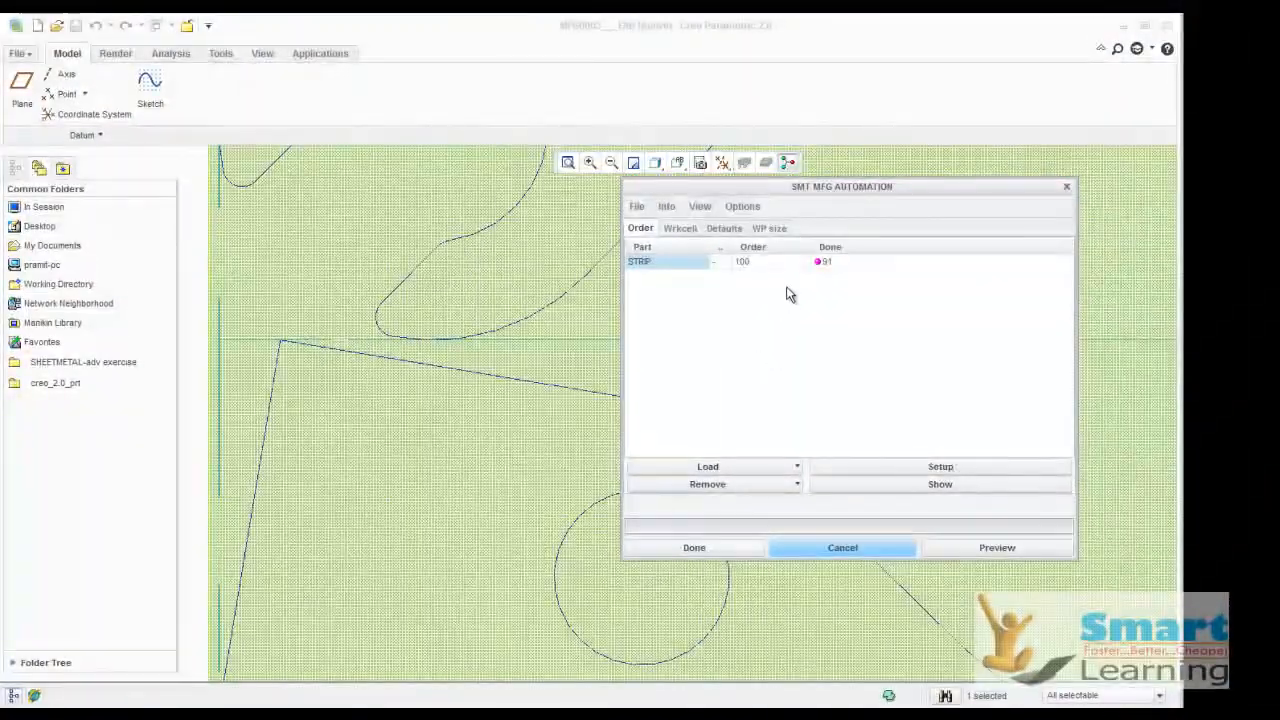
# Set the default outer offset to 1, preview the nesting and inspect the spacing between parts and sheet edge
pyautogui.click(772, 228)
pyautogui.click(726, 228)
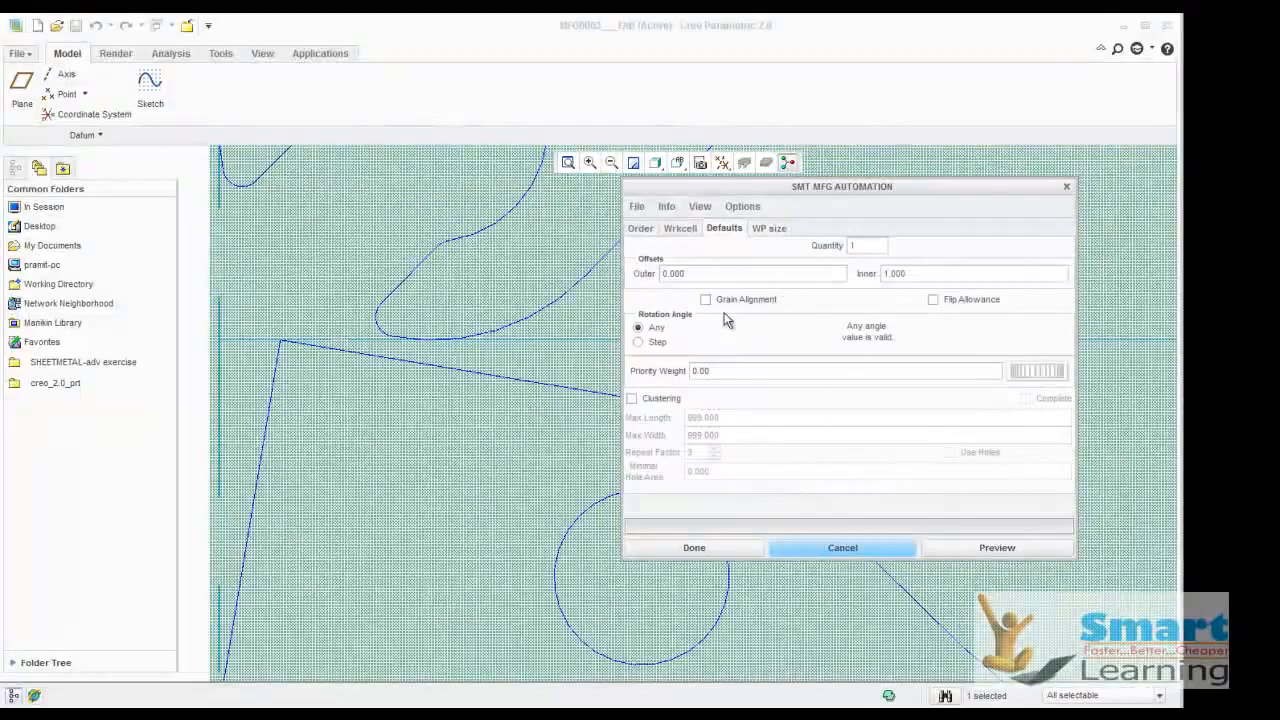
pyautogui.write('1')
pyautogui.click(983, 548)
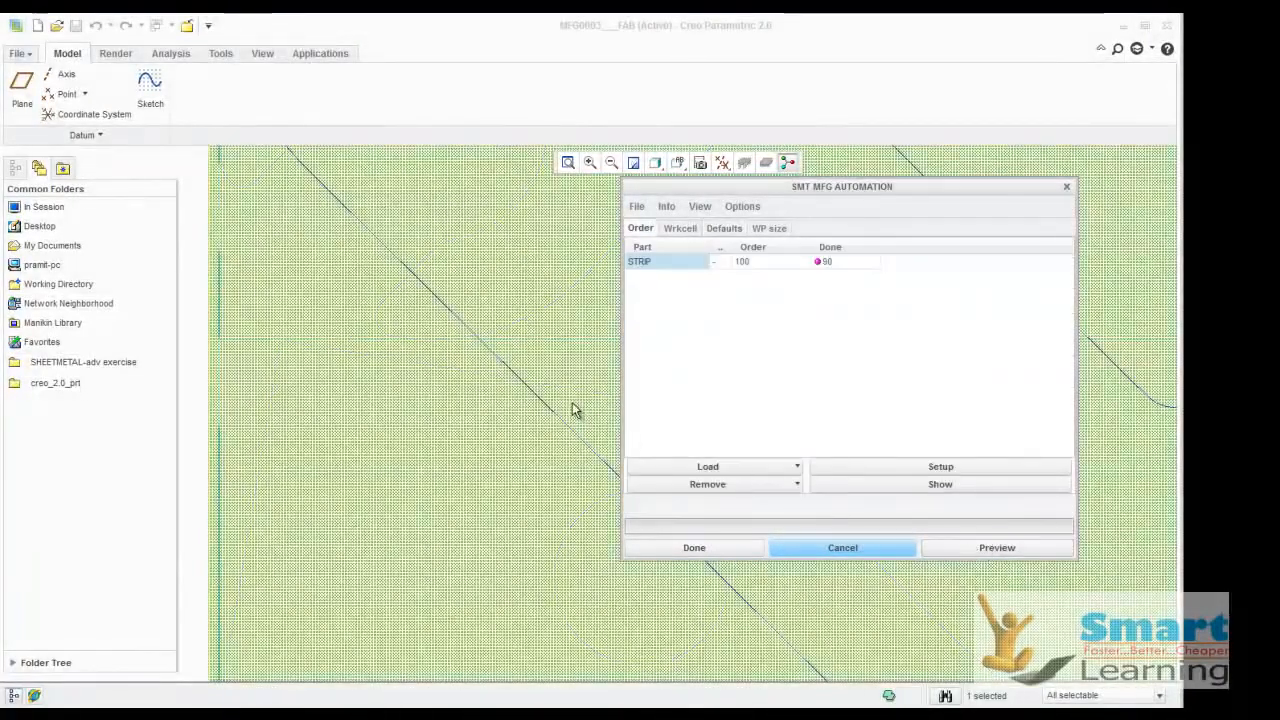
pyautogui.scroll(3, 456, 415)
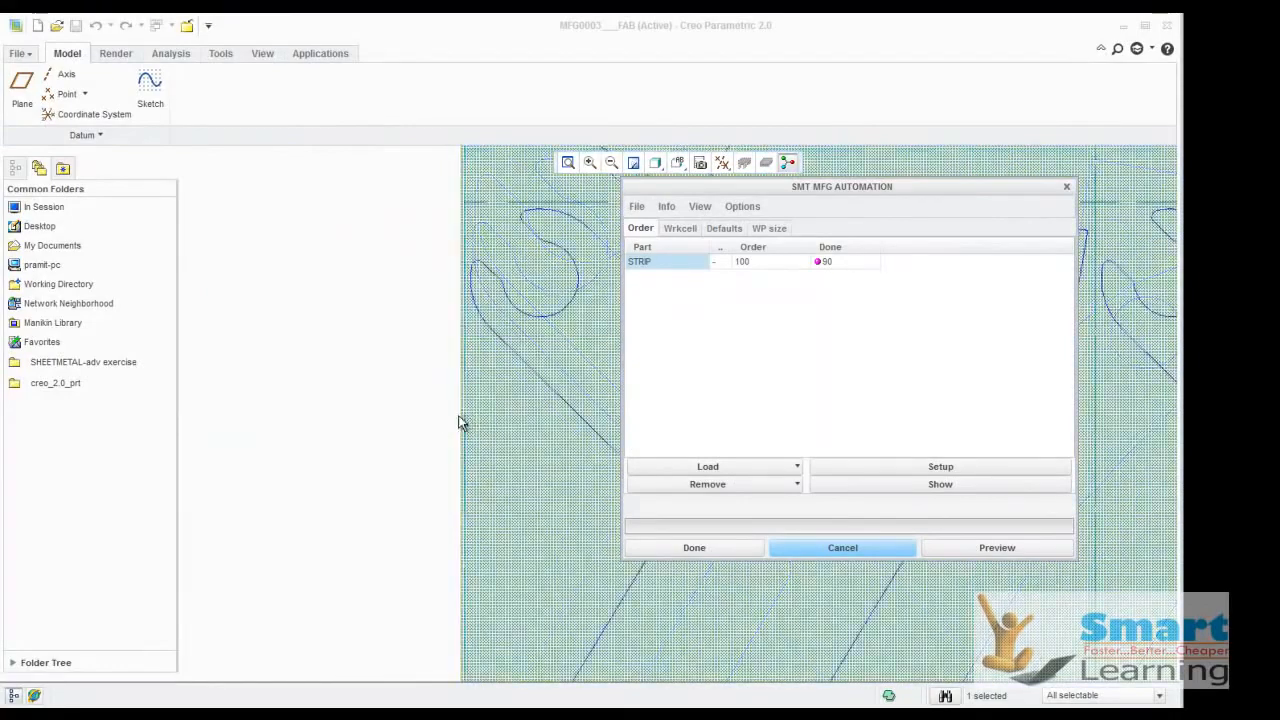
pyautogui.scroll(-4, 500, 354)
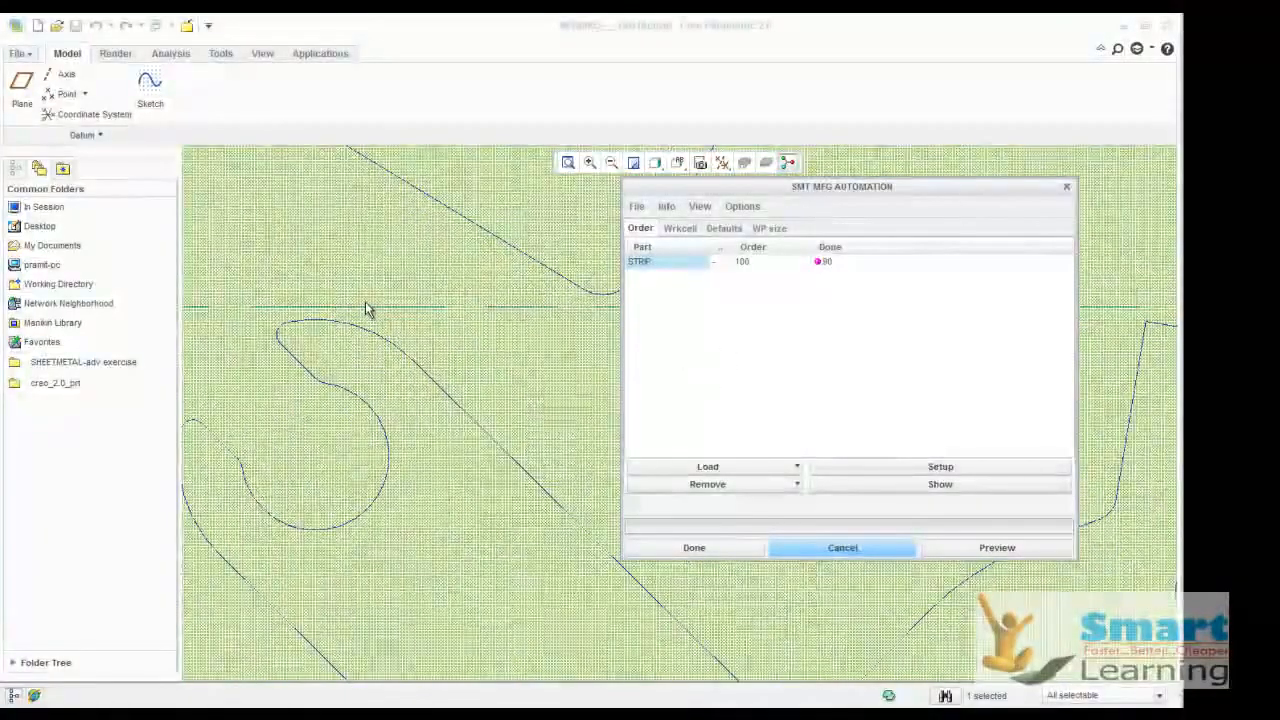
# Enable clustering in the default nesting settings and preview the clustered layout on the sheet
pyautogui.click(772, 230)
pyautogui.click(734, 230)
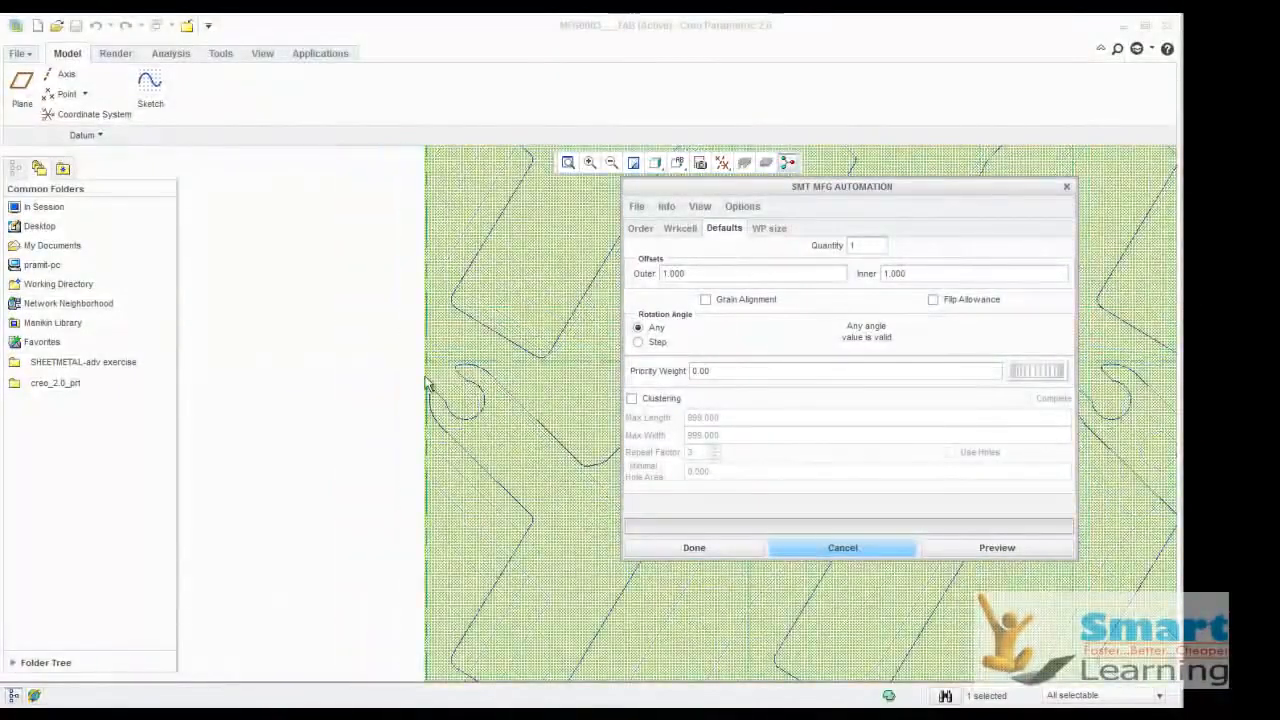
pyautogui.click(633, 399)
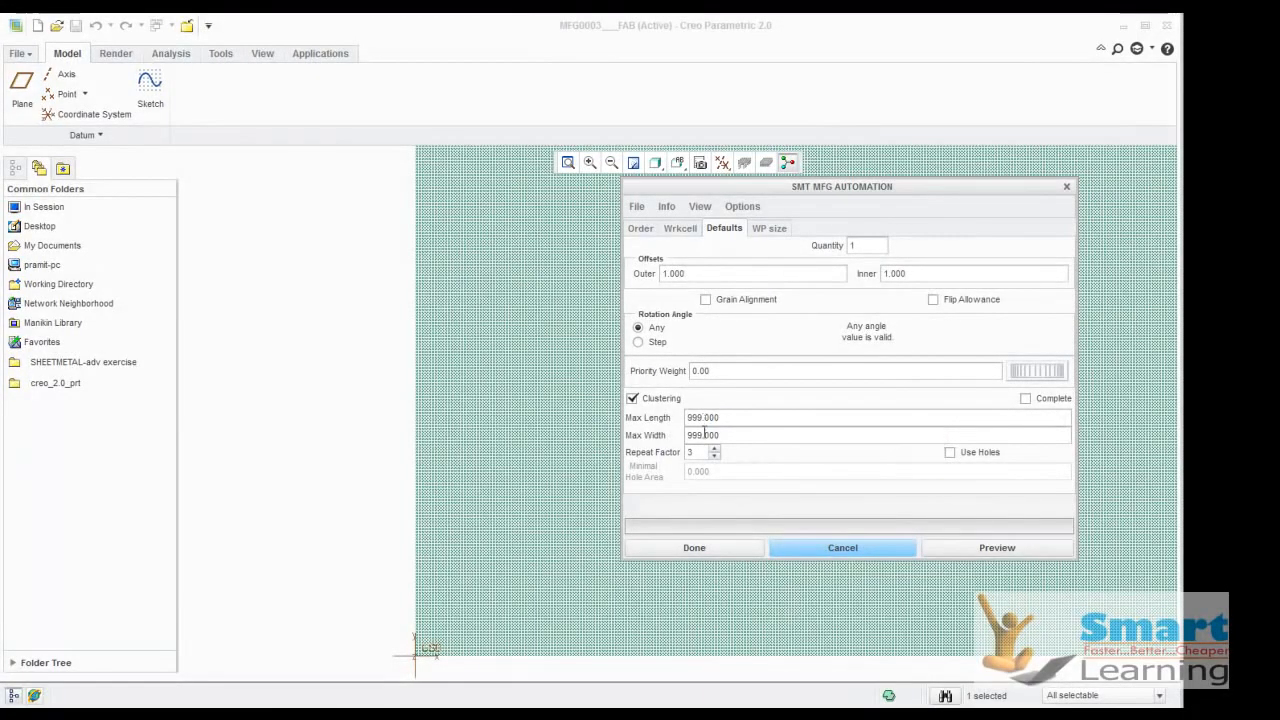
pyautogui.click(986, 553)
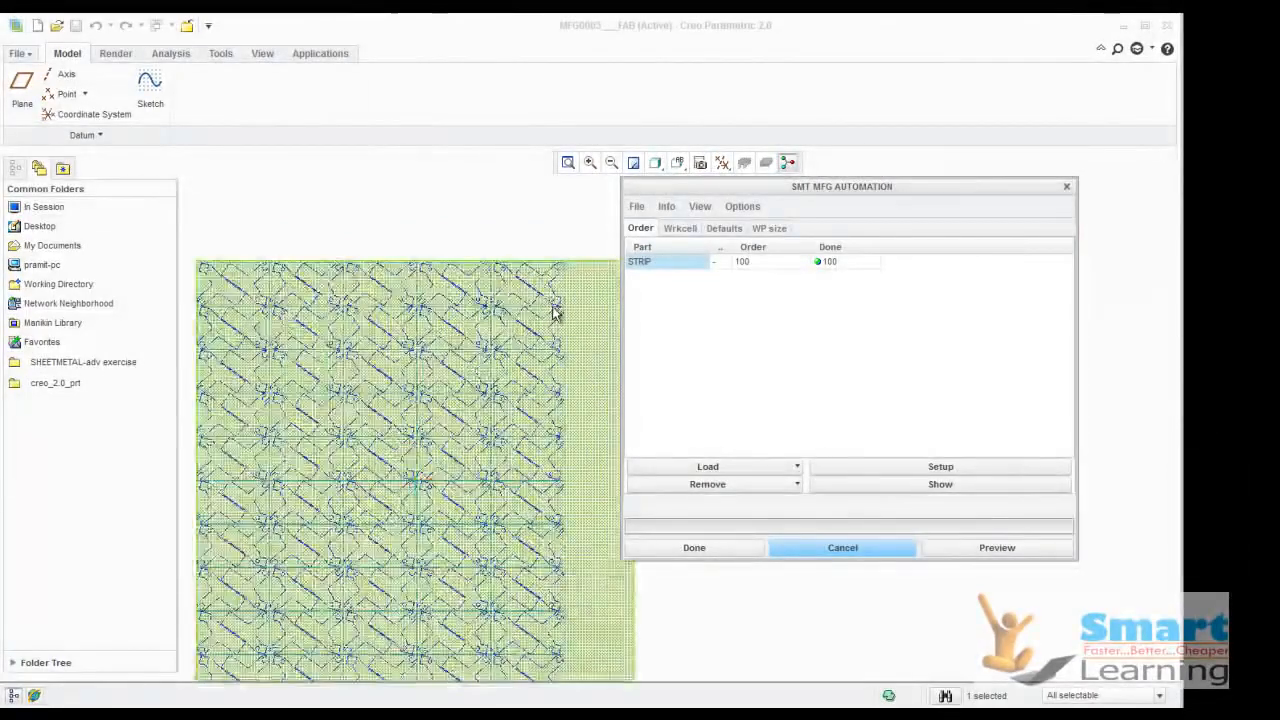
# Preview the nesting with a STRIP order quantity of 125, and again with the quantity reduced to 110
pyautogui.doubleClick(771, 262)
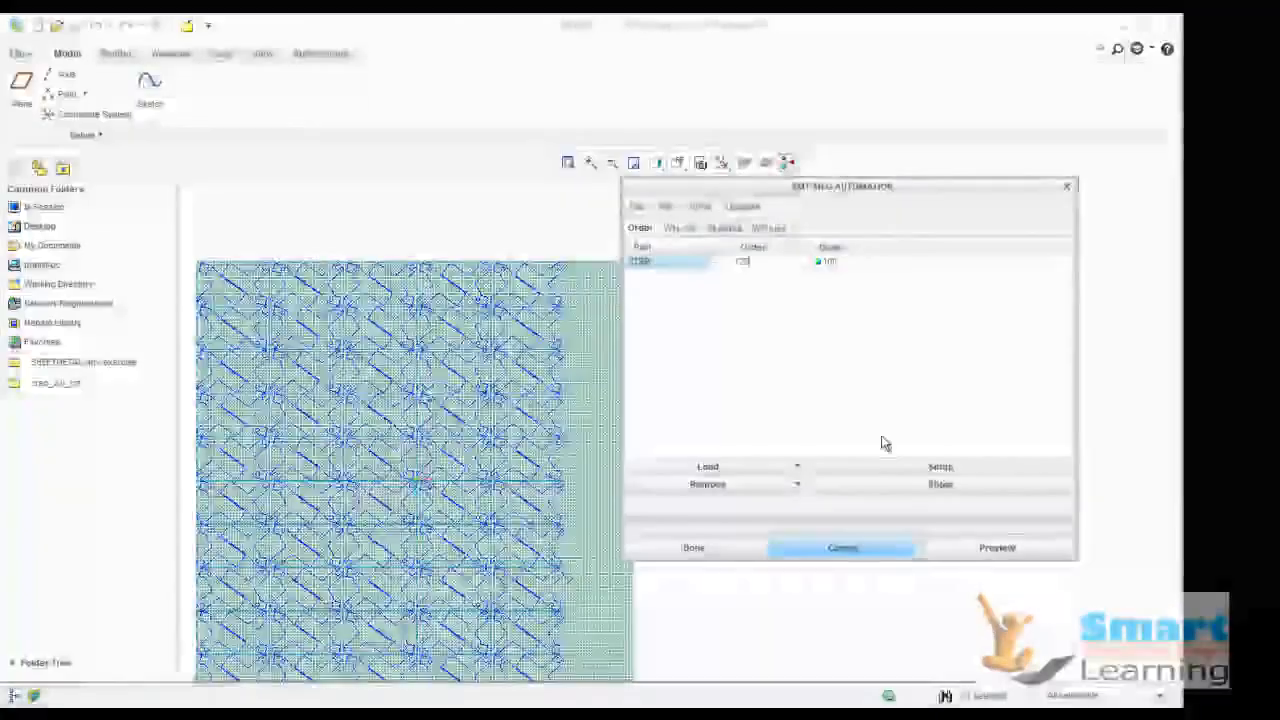
pyautogui.click(997, 548)
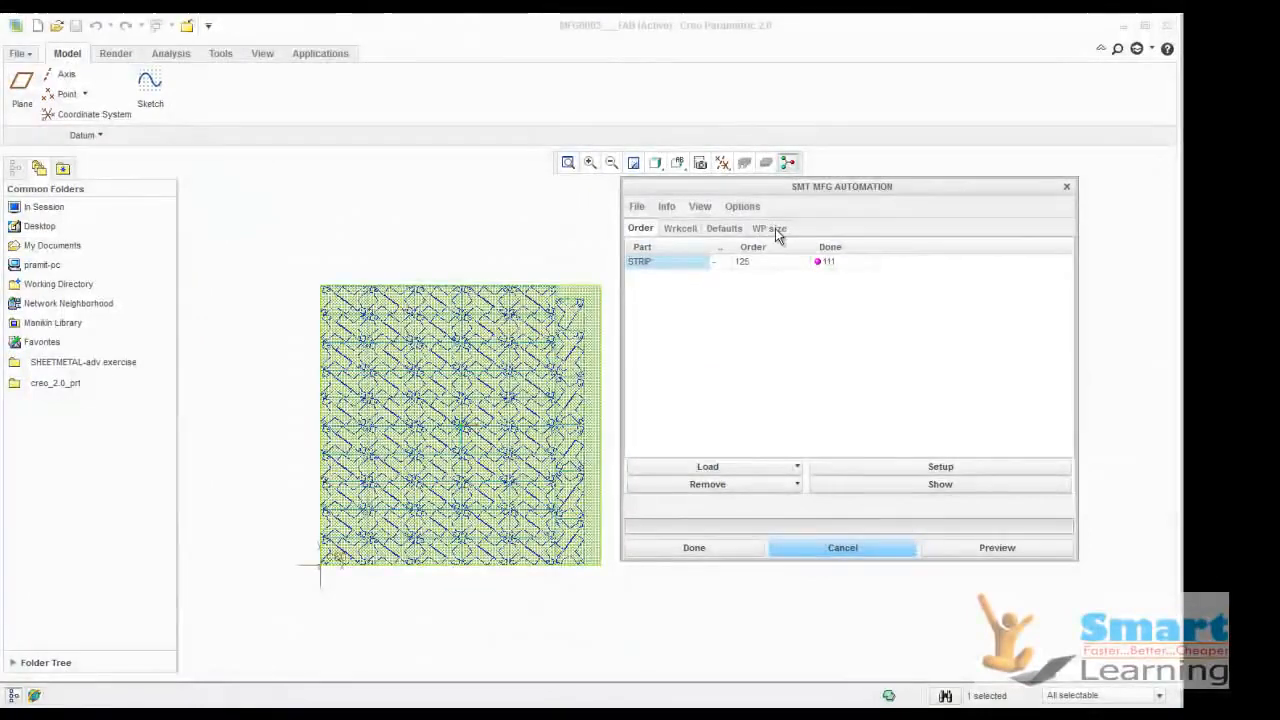
pyautogui.click(771, 228)
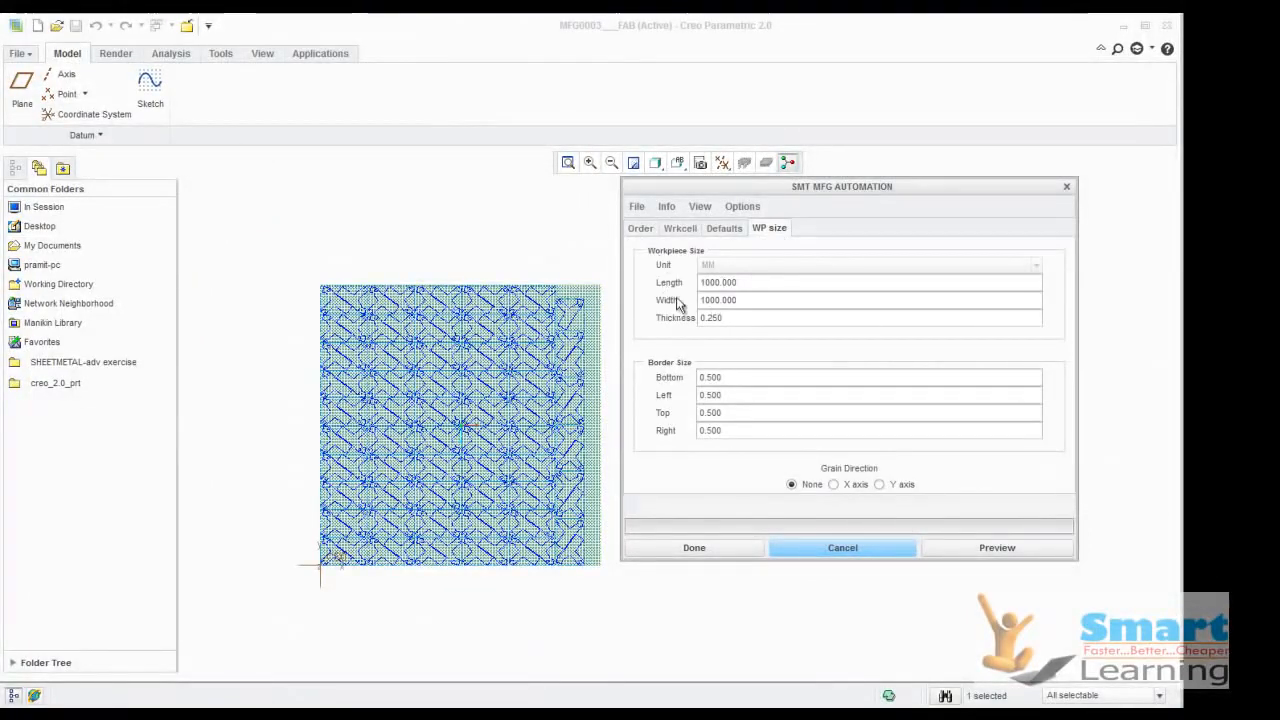
pyautogui.click(645, 230)
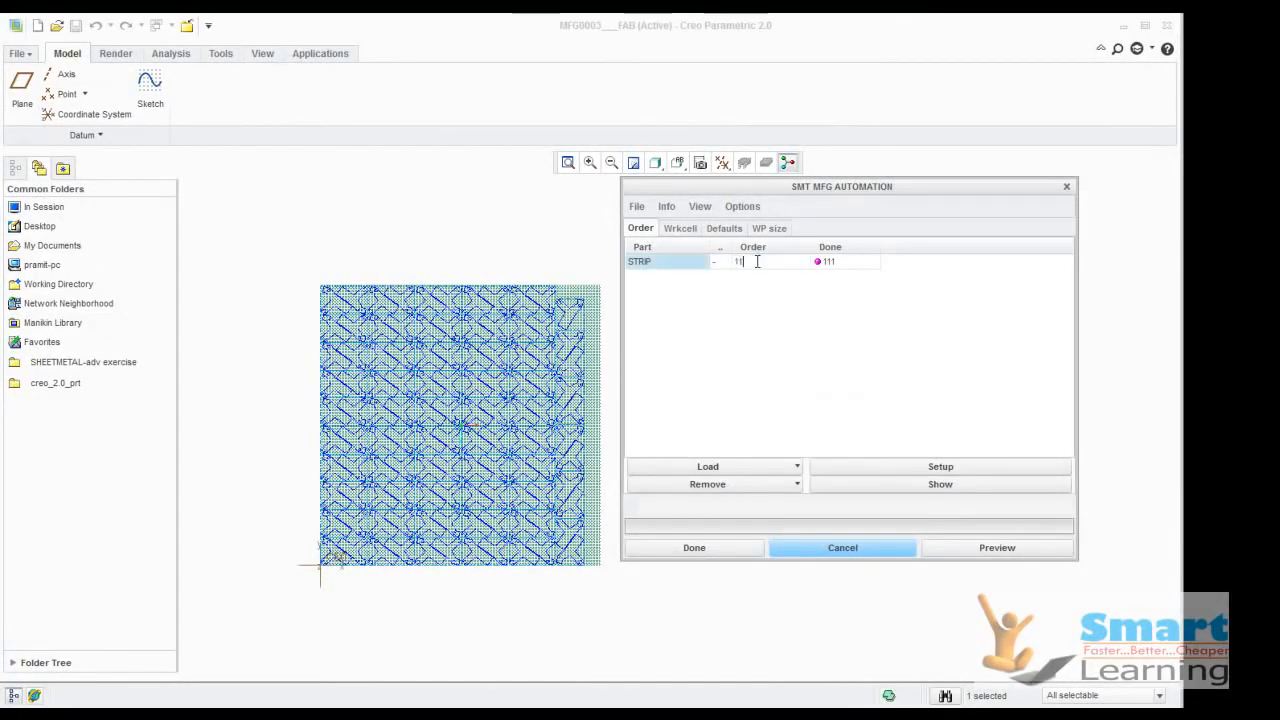
pyautogui.click(997, 548)
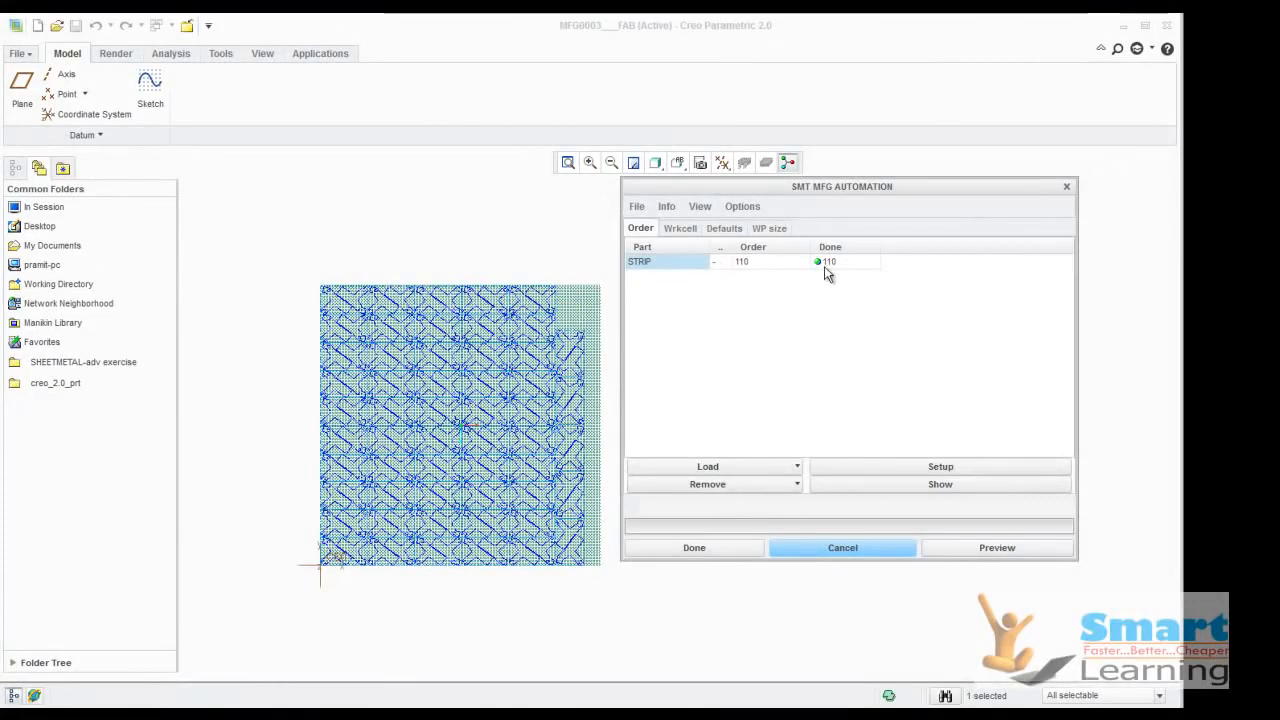
# Set the STRIP order quantity to 111
pyautogui.scroll(3, 537, 298)
pyautogui.click(771, 264)
pyautogui.click(769, 263)
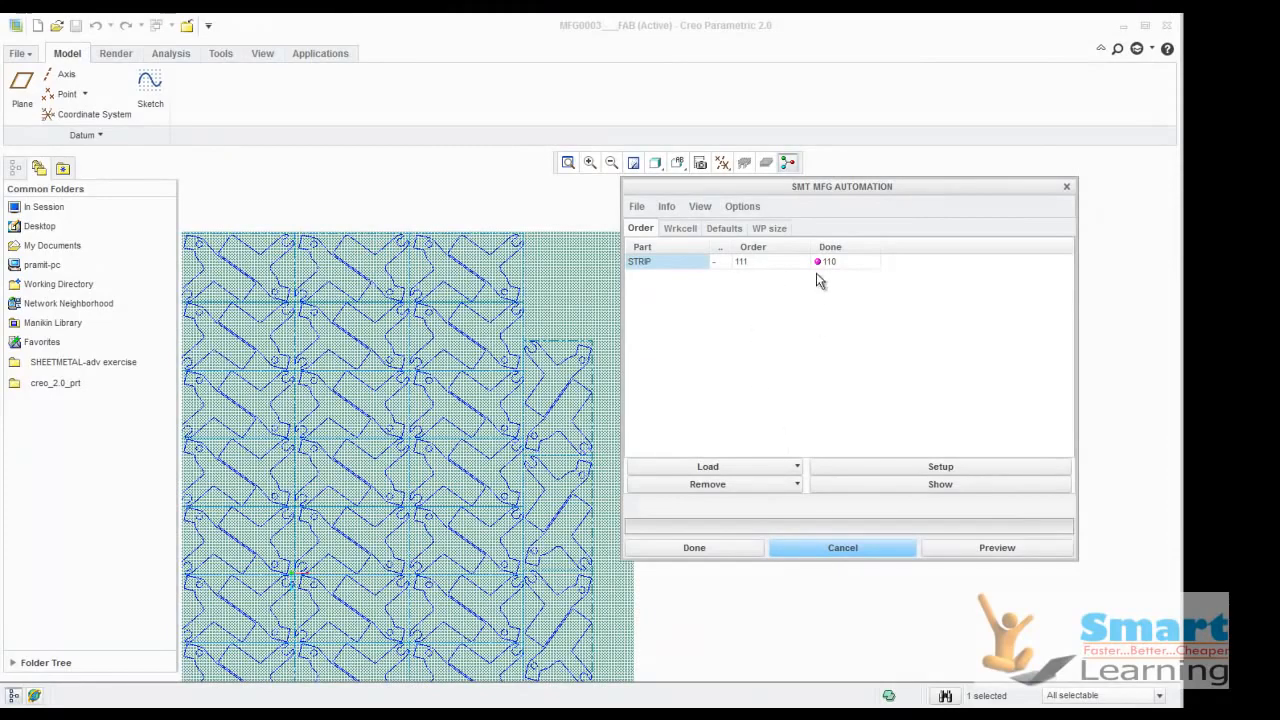
# Switch the default rotation angle to Step with a value of 180 and preview the nesting
pyautogui.click(767, 229)
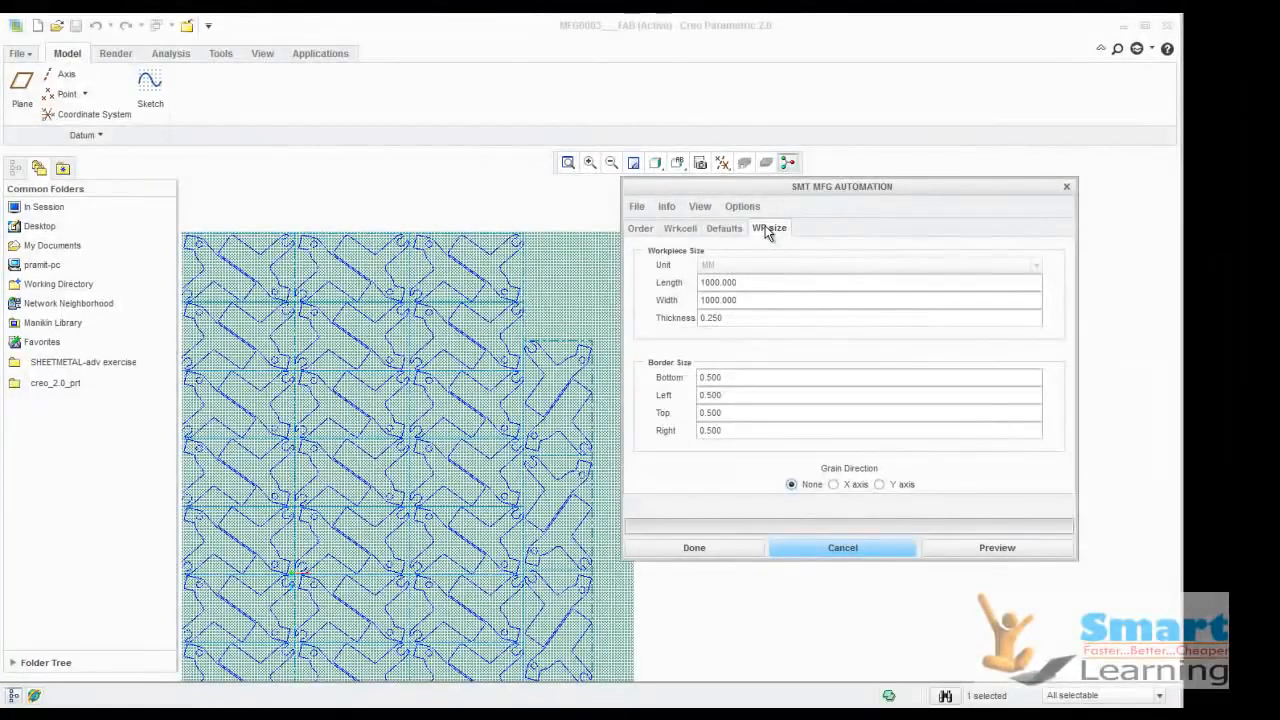
pyautogui.click(724, 230)
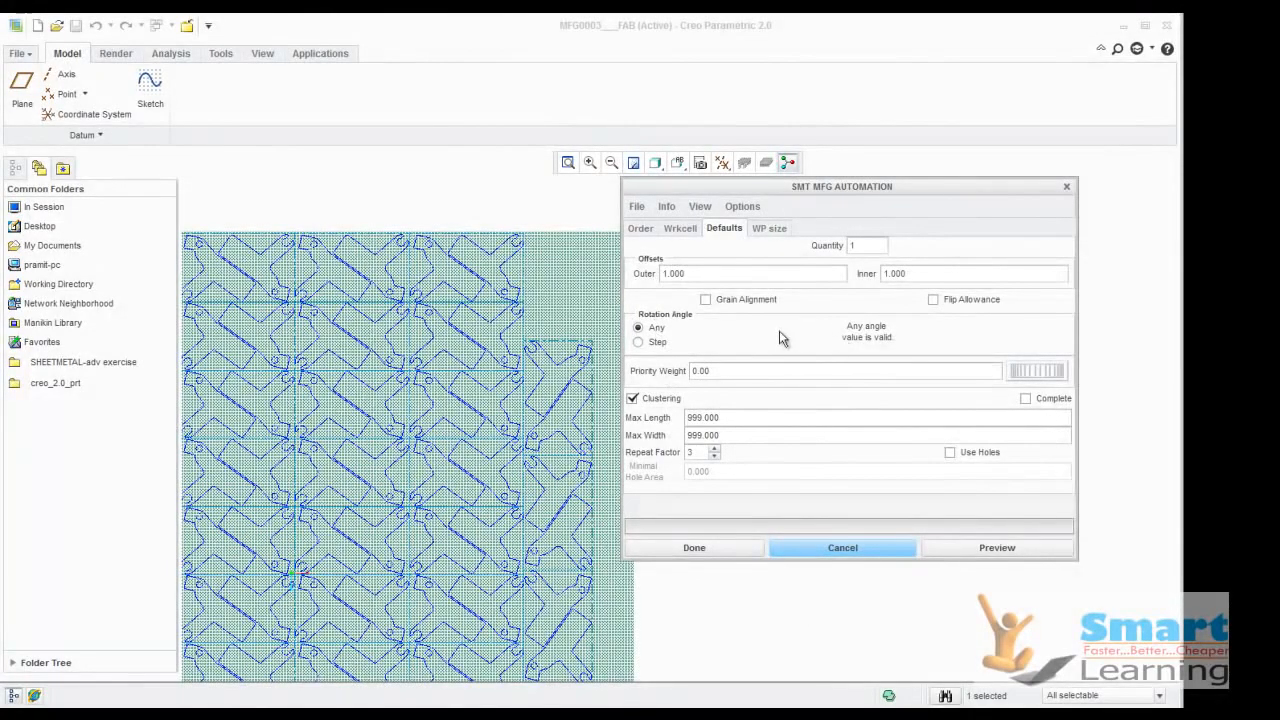
pyautogui.click(639, 343)
pyautogui.doubleClick(878, 341)
pyautogui.write('180')
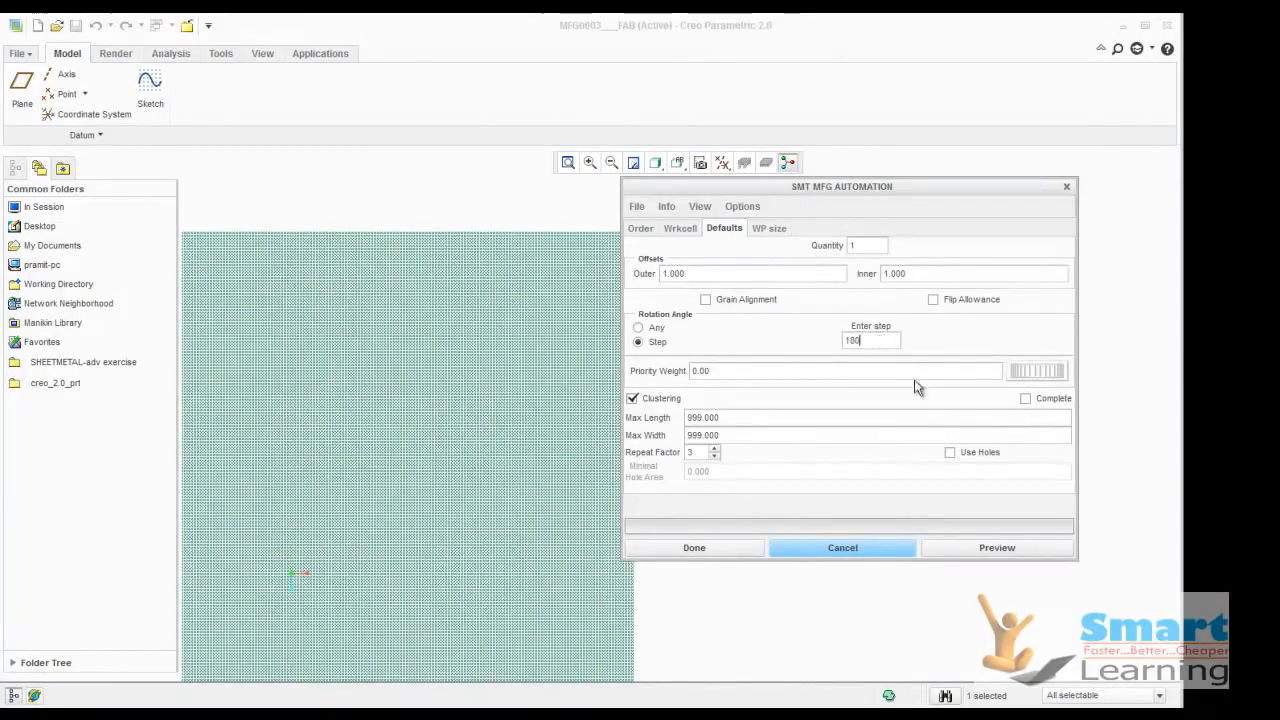
pyautogui.click(988, 548)
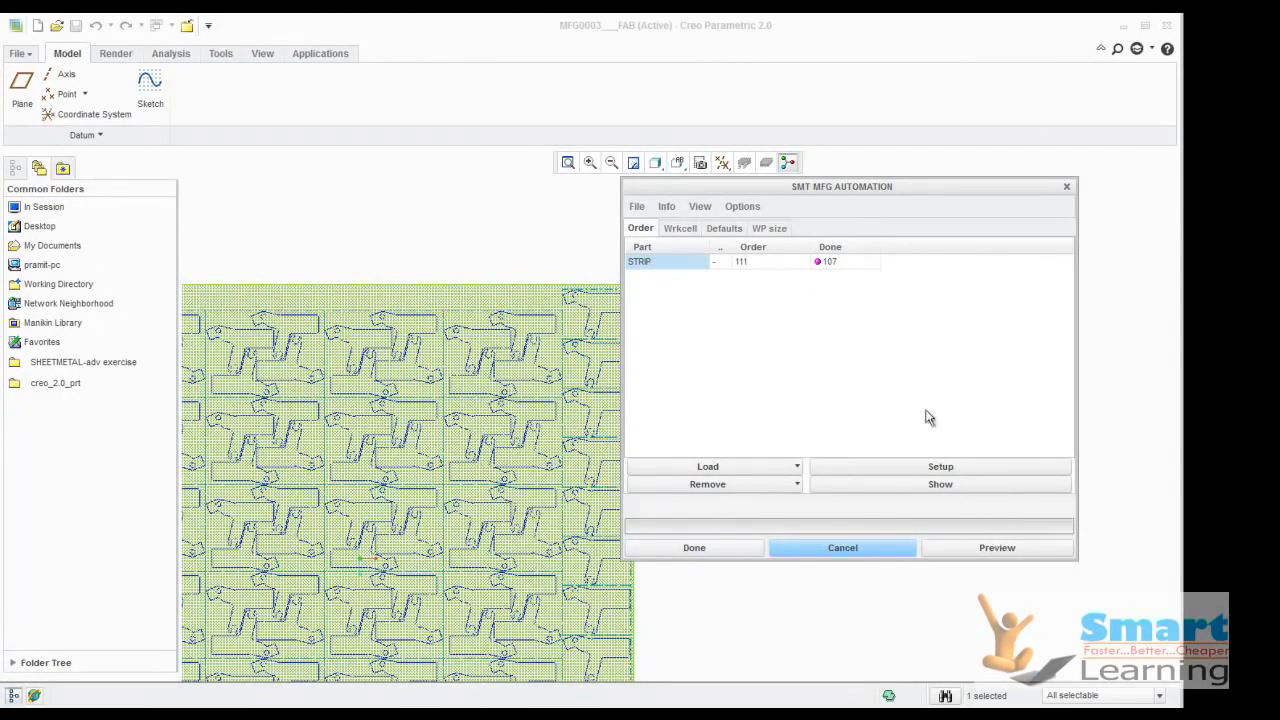
# Try to preview the nesting with a rotation step of 270
pyautogui.click(774, 229)
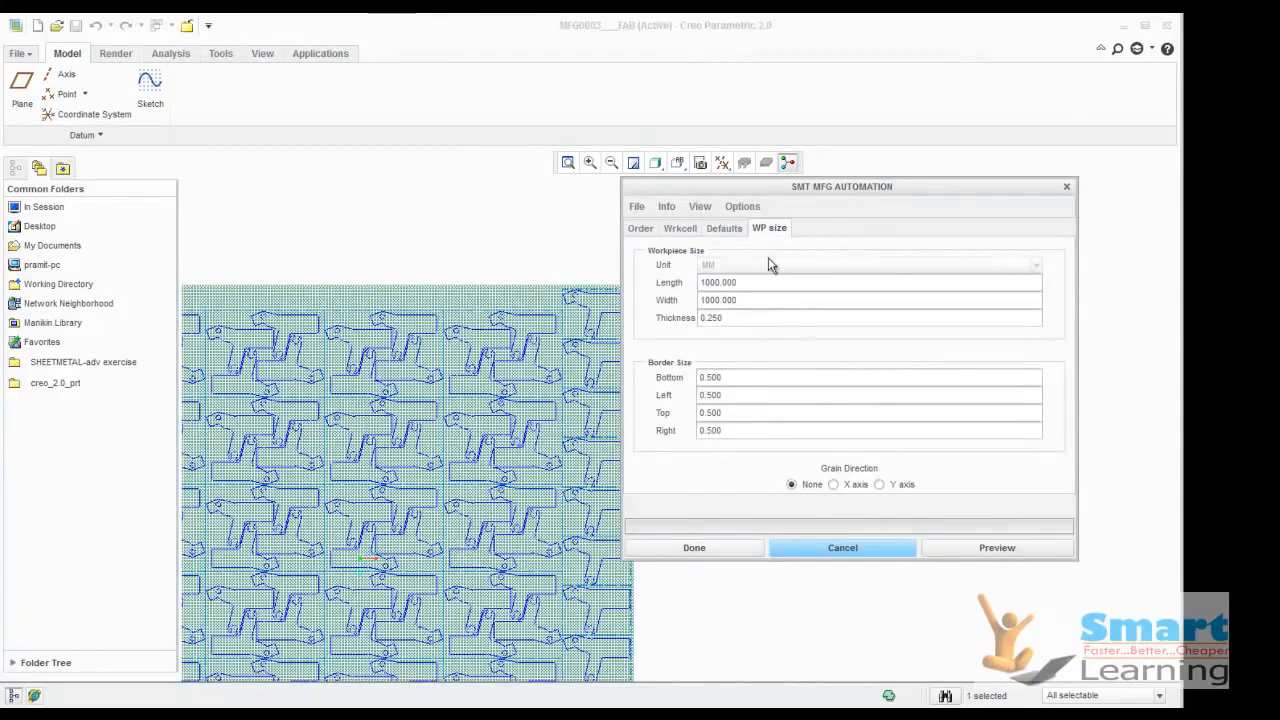
pyautogui.click(724, 228)
pyautogui.moveTo(875, 341); pyautogui.dragTo(819, 333)
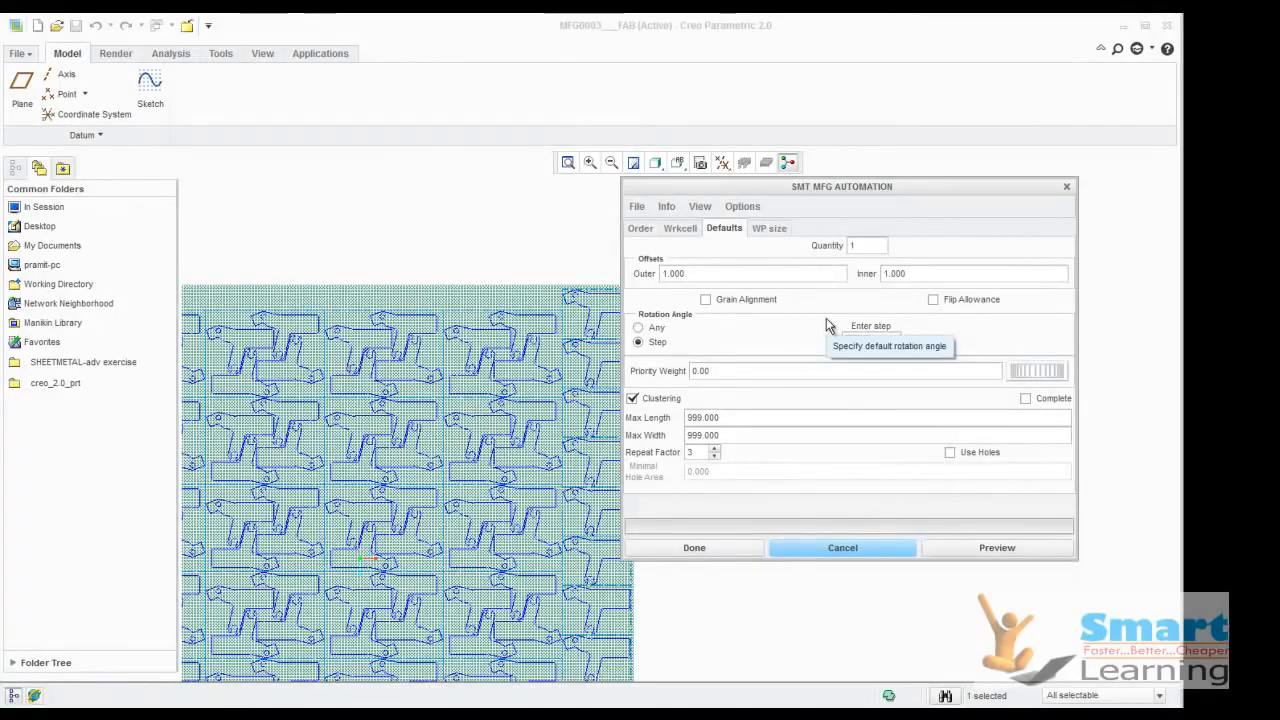
pyautogui.write('270')
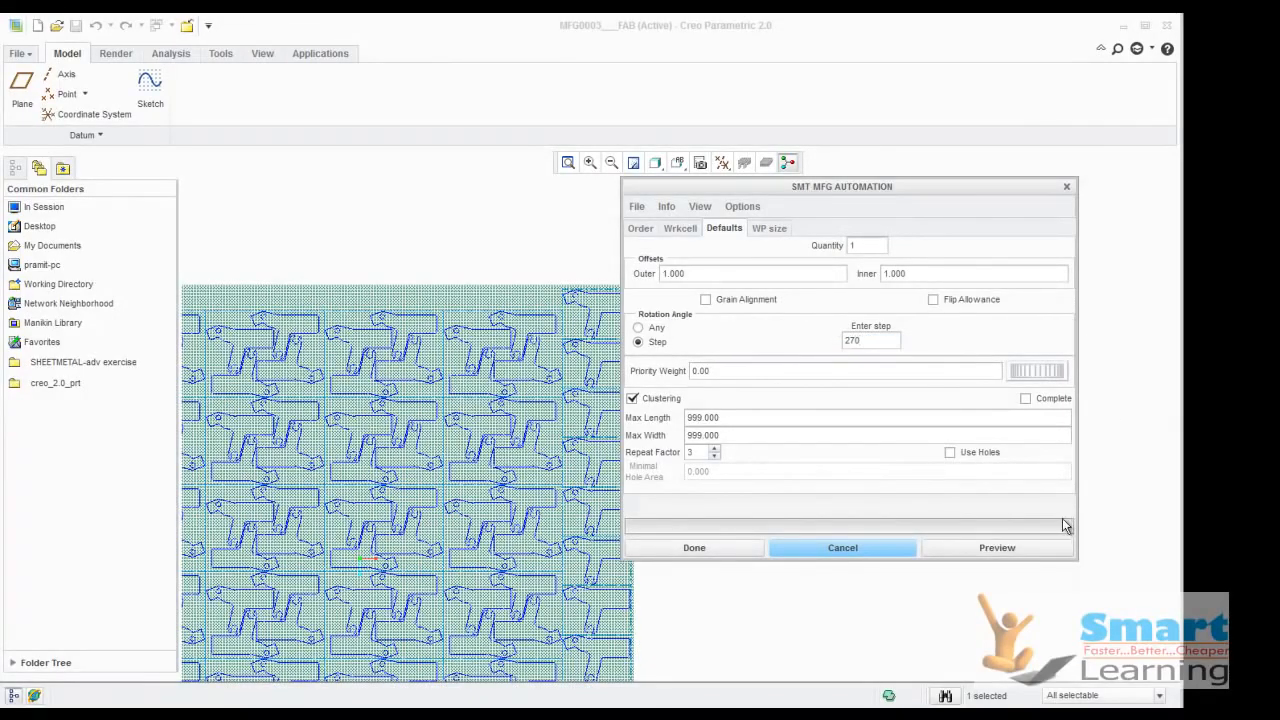
pyautogui.click(990, 551)
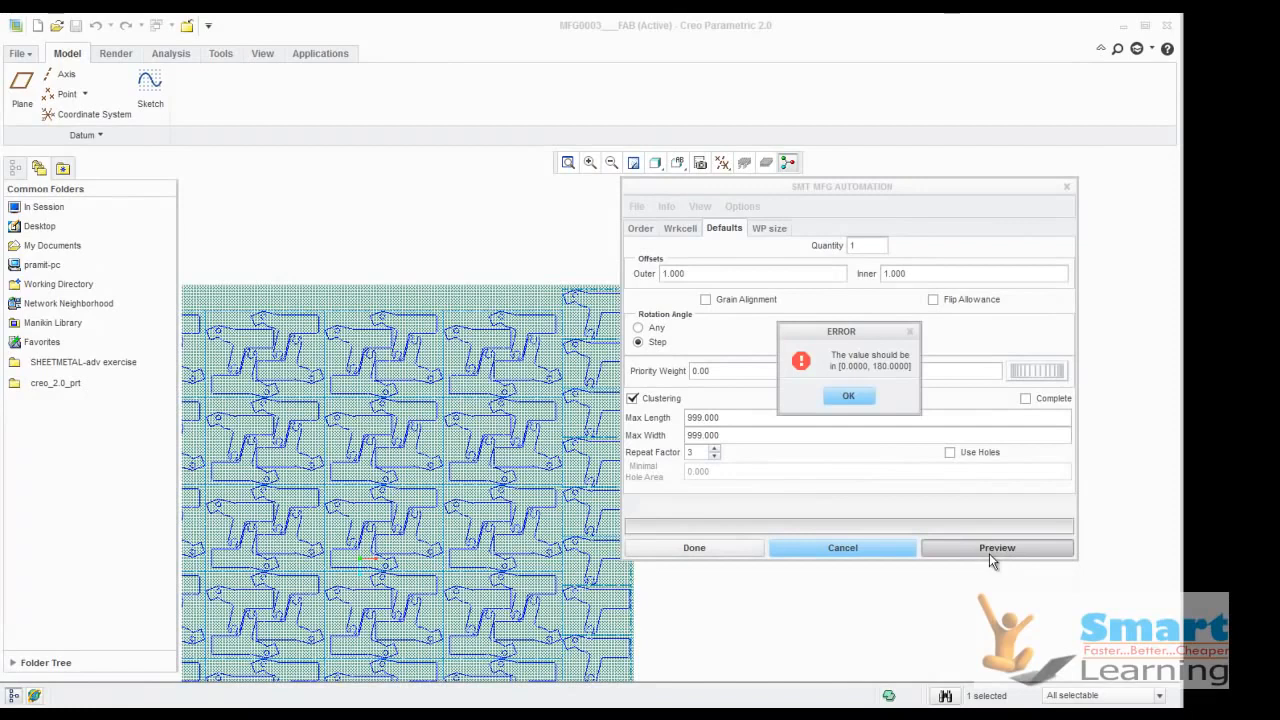
pyautogui.click(852, 394)
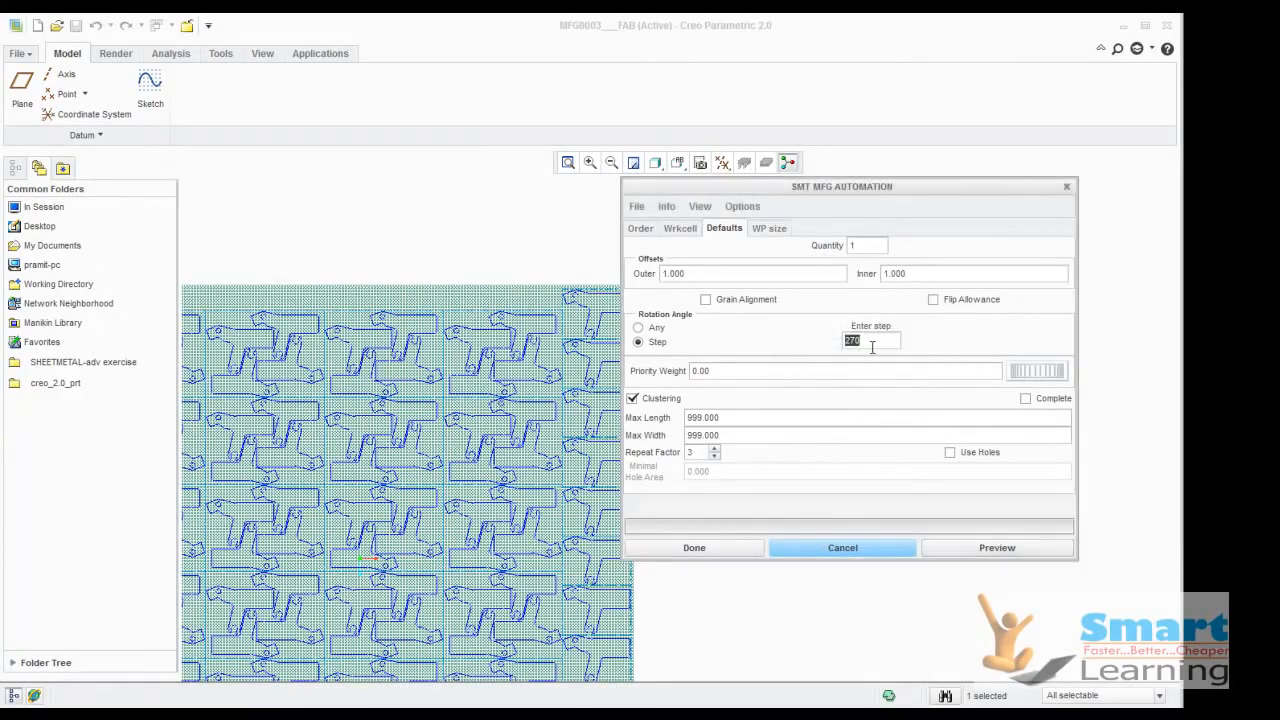
# Set the rotation step to 90, preview the nesting and accept the automated layout
pyautogui.write('90')
pyautogui.click(975, 548)
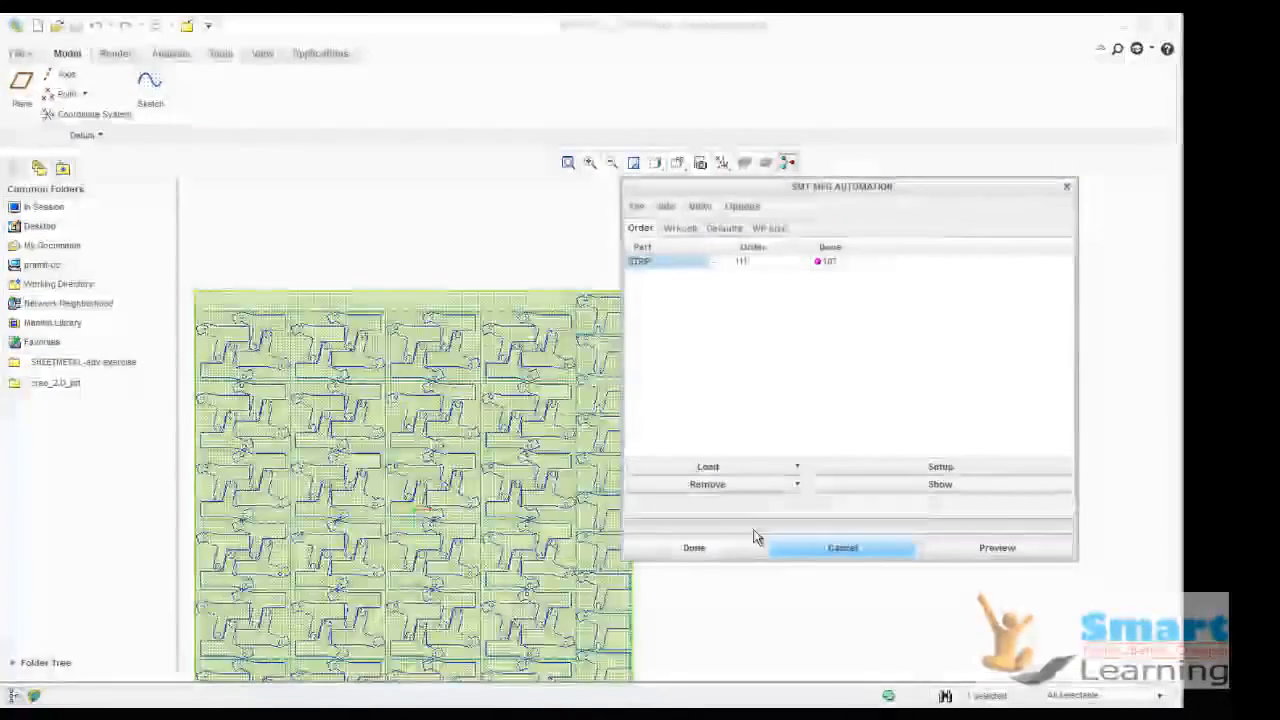
pyautogui.click(714, 550)
pyautogui.click(670, 546)
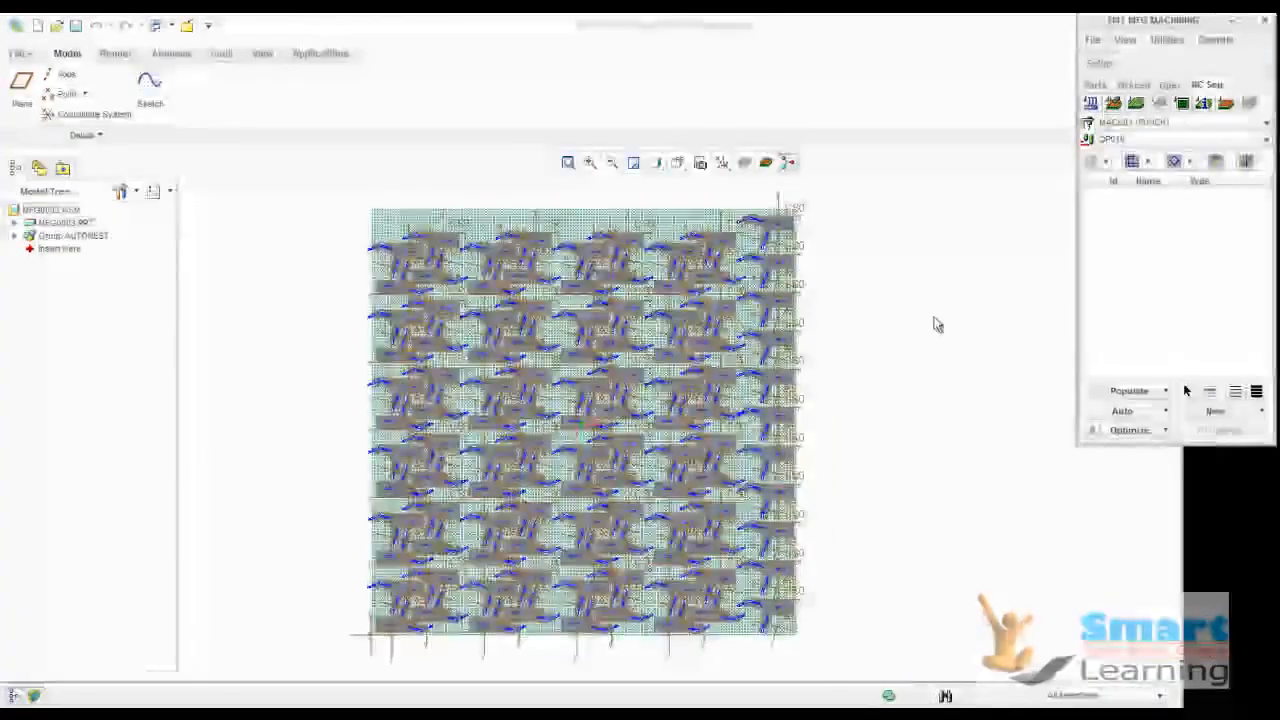
# Reposition the SMT MFG MACHINING window beside the nested sheet, inside the main window
pyautogui.moveTo(1144, 32); pyautogui.dragTo(993, 133)
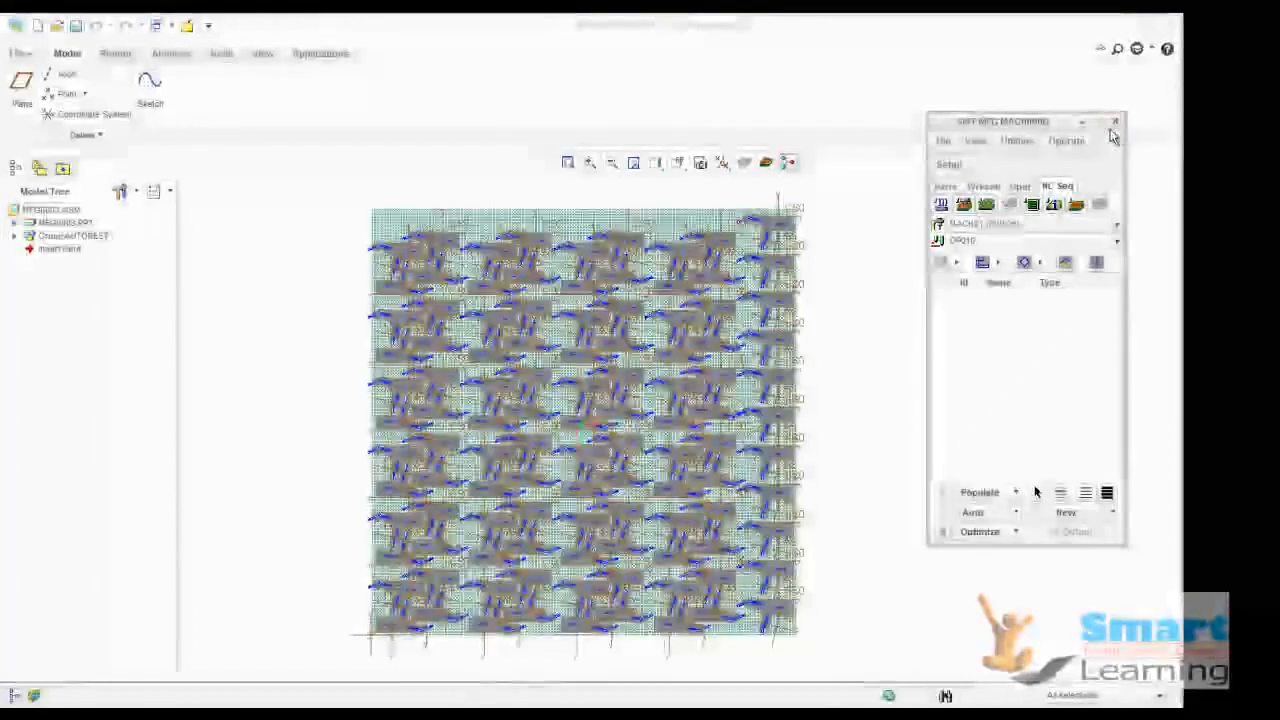
pyautogui.scroll(3, 688, 330)
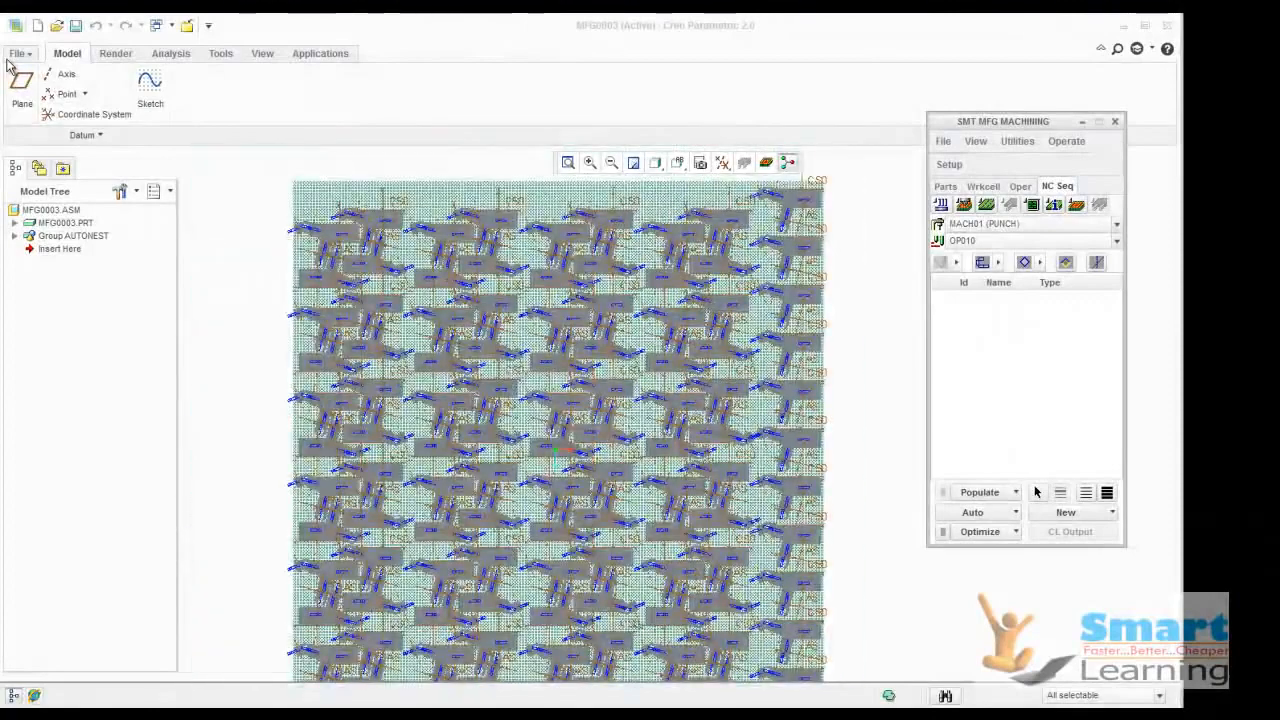
# Examine the file formats offered for saving a copy of the nesting assembly, including DXF and DWG, and leave without saving
pyautogui.click(17, 53)
pyautogui.moveTo(57, 182)
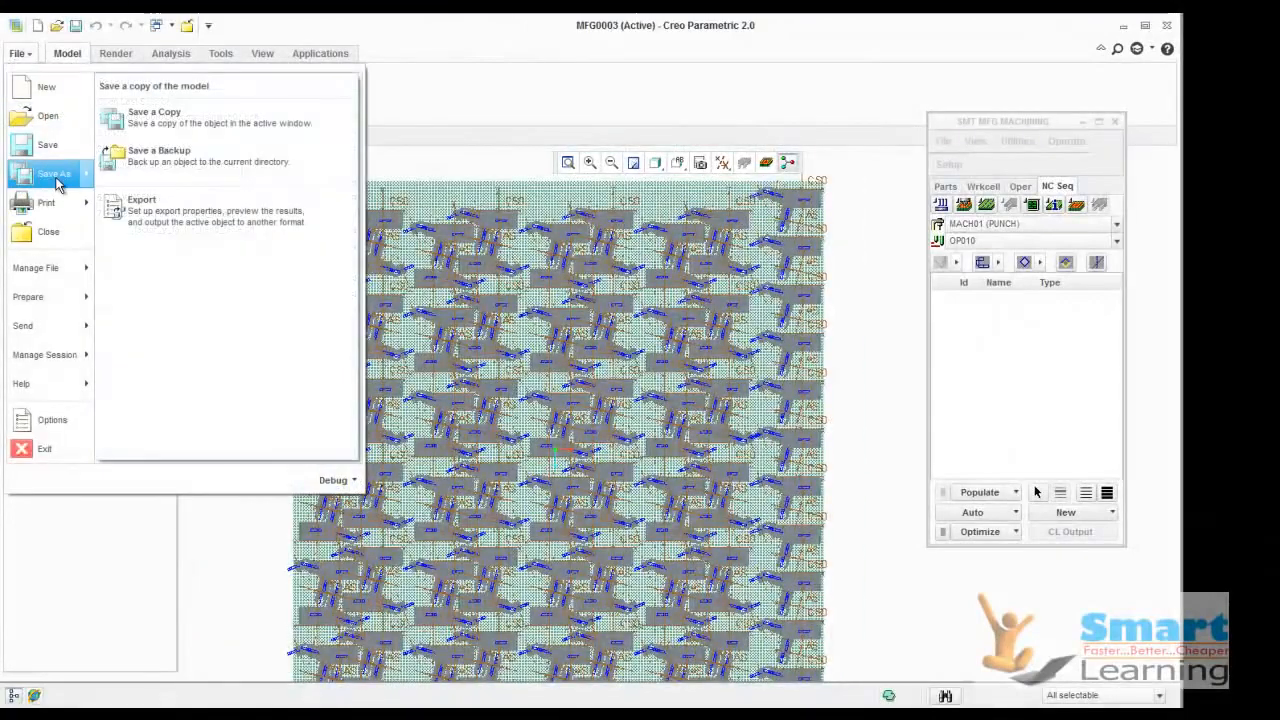
pyautogui.click(152, 117)
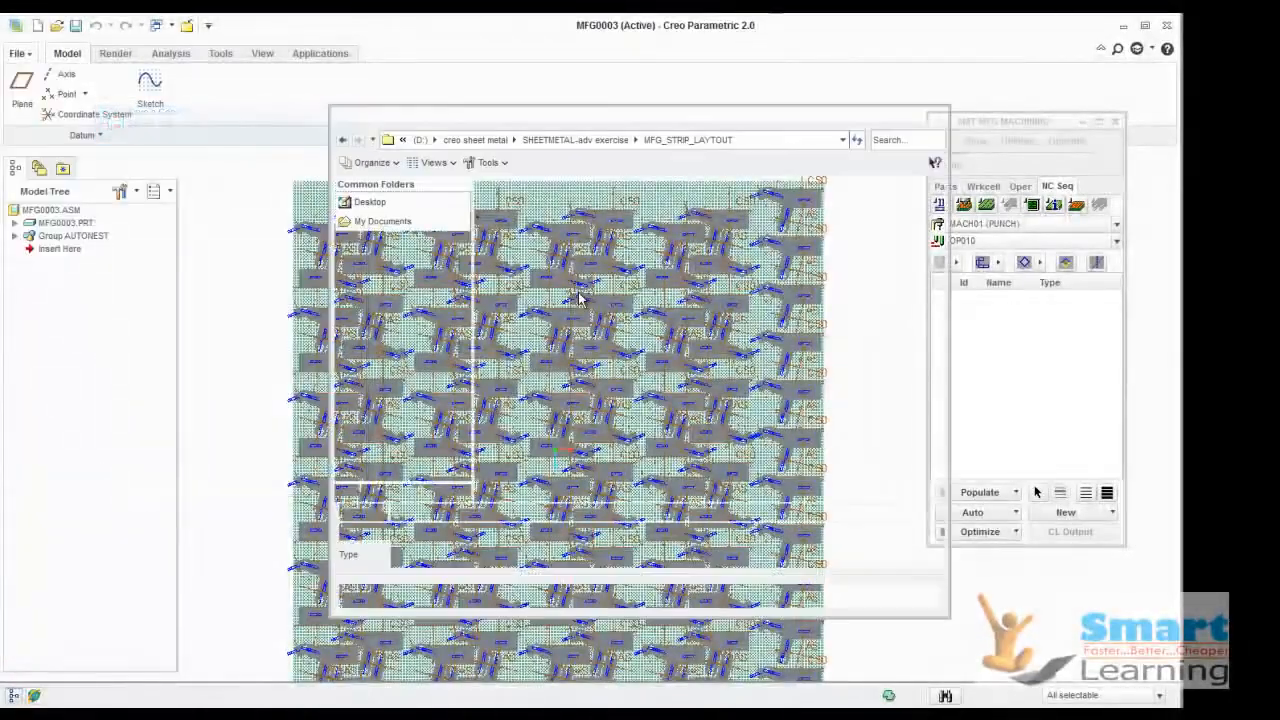
pyautogui.click(485, 556)
pyautogui.scroll(-3, 474, 560)
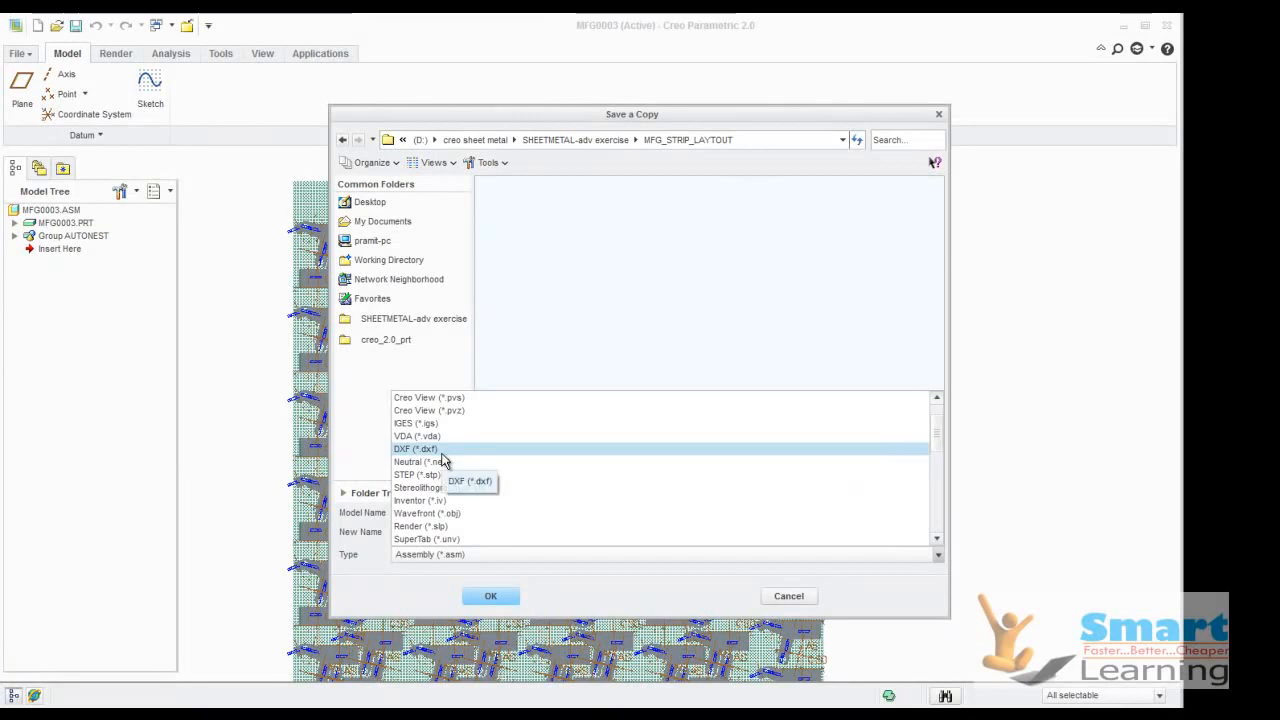
pyautogui.scroll(-3, 444, 465)
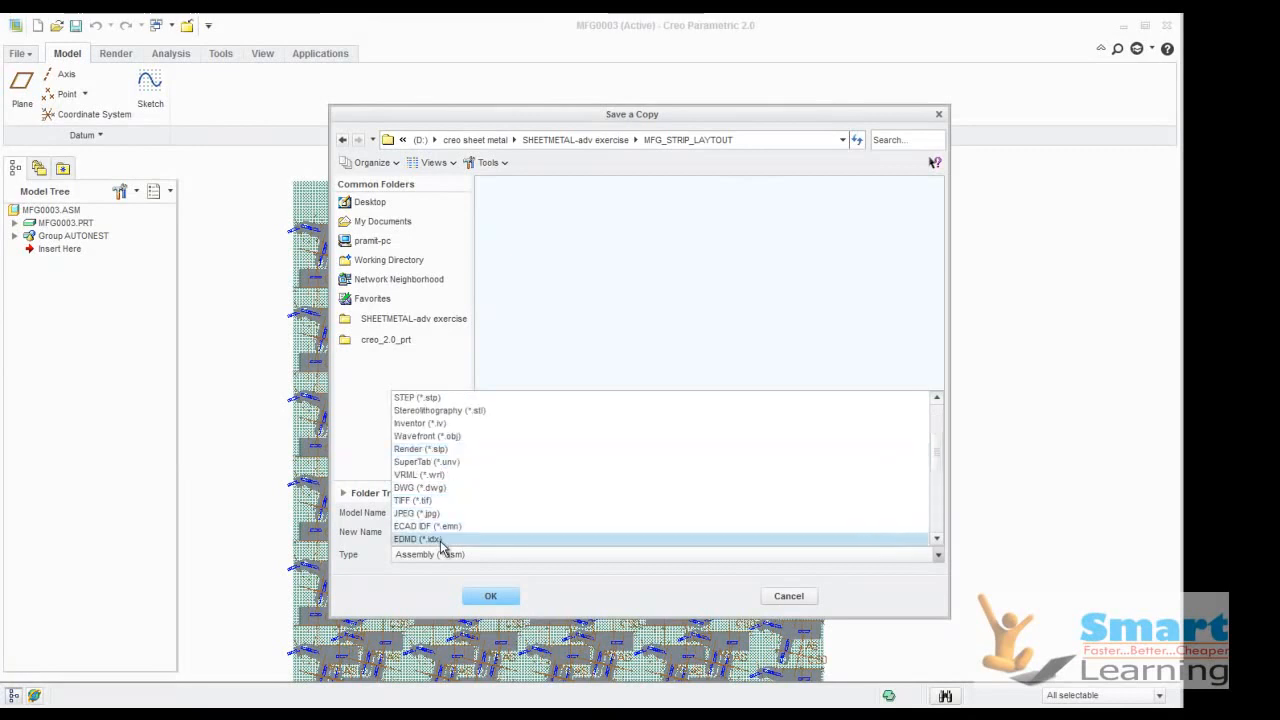
pyautogui.scroll(-2, 452, 498)
pyautogui.scroll(-4, 460, 495)
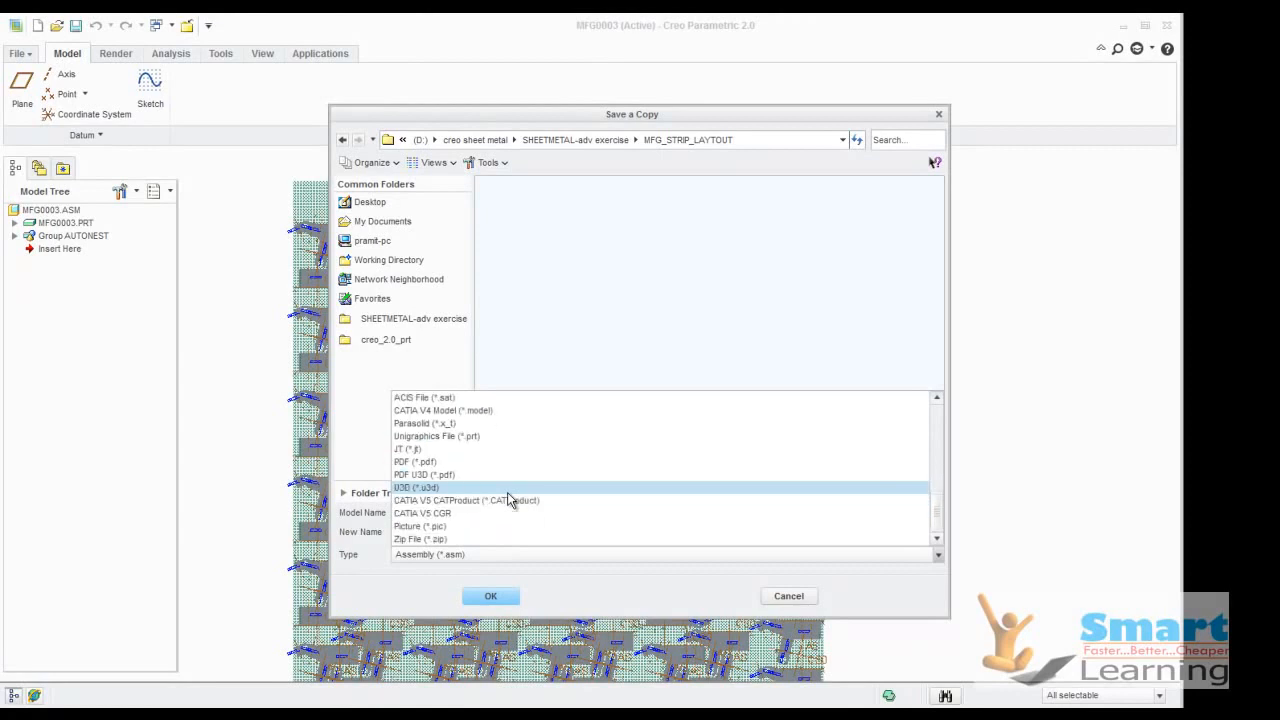
pyautogui.scroll(8, 505, 492)
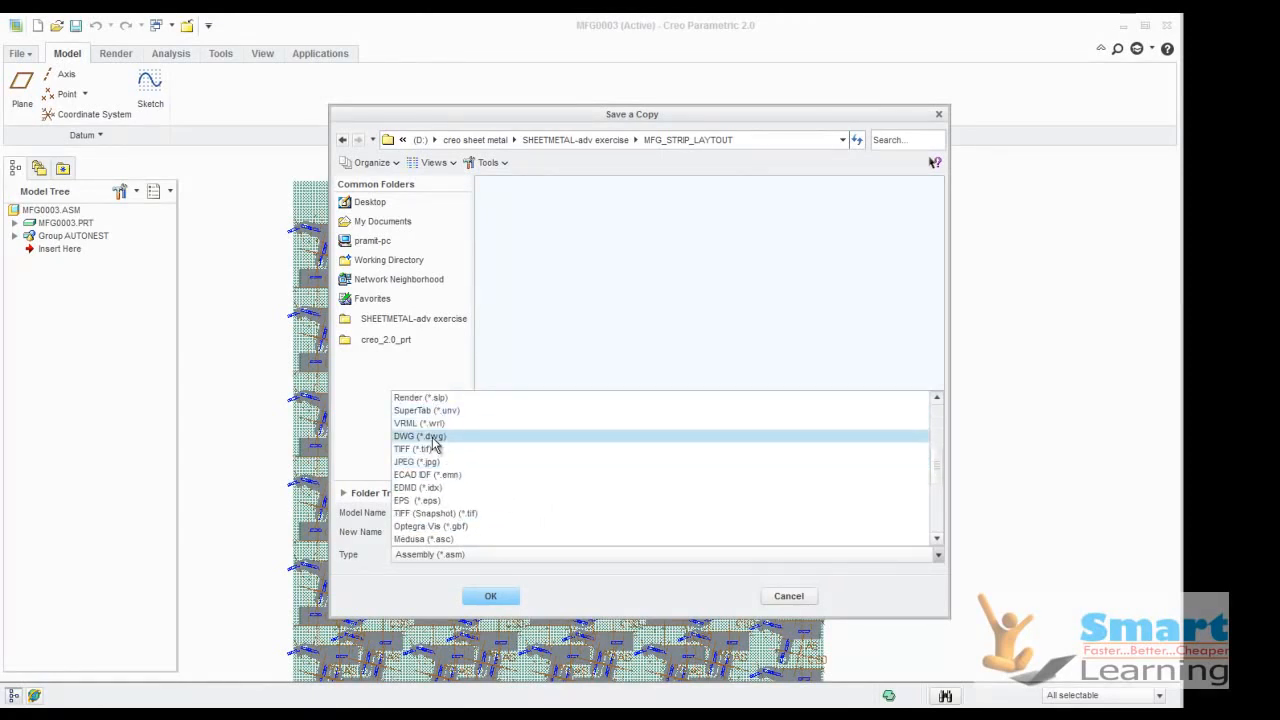
pyautogui.scroll(-6, 433, 447)
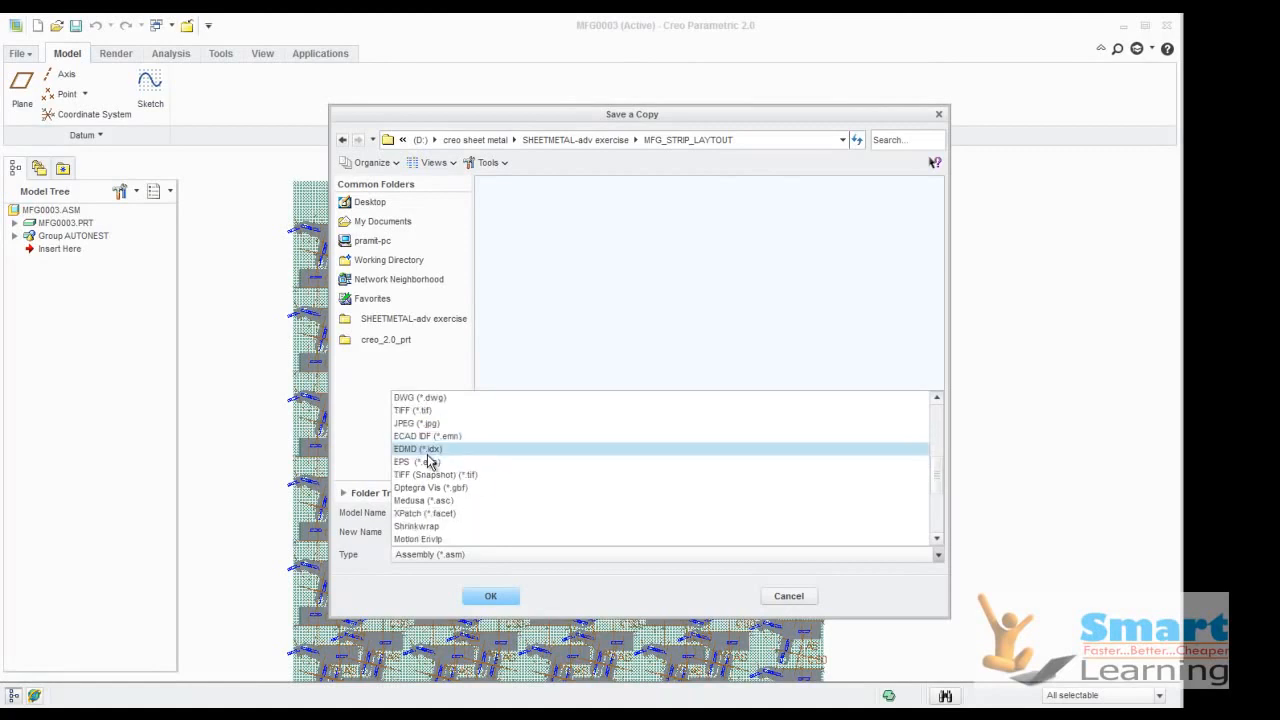
pyautogui.scroll(-2, 433, 500)
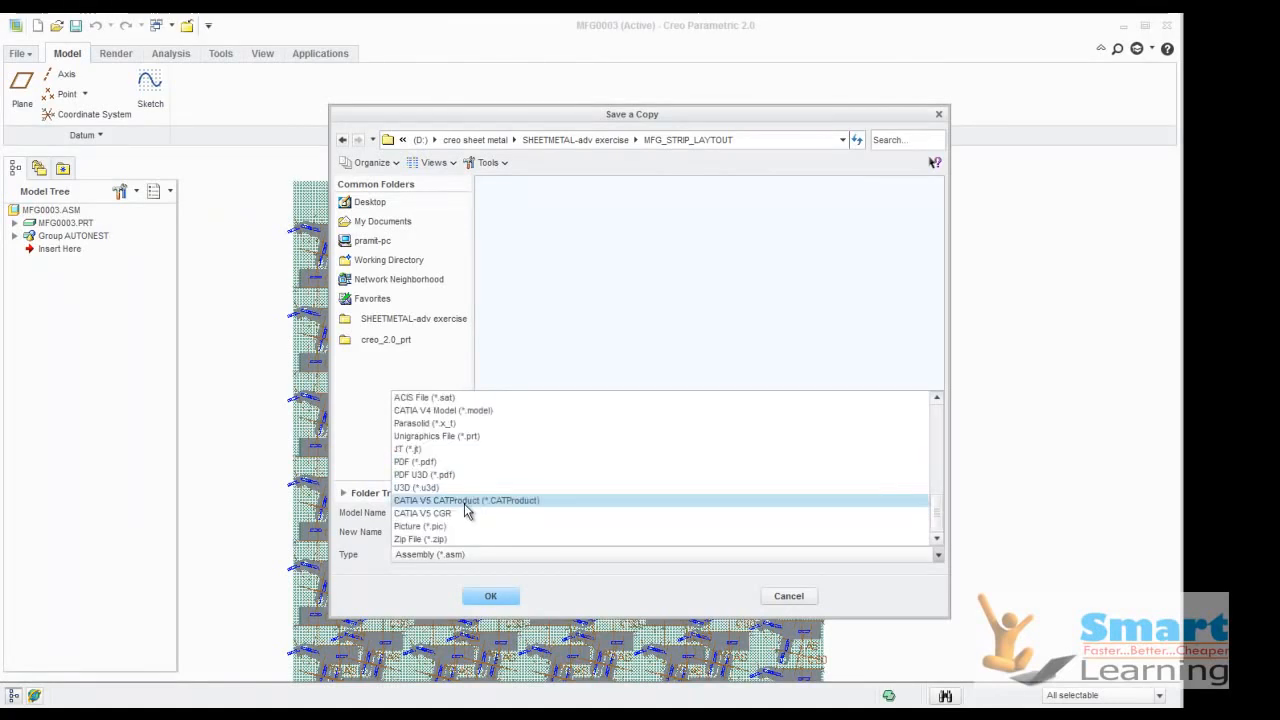
pyautogui.scroll(3, 465, 502)
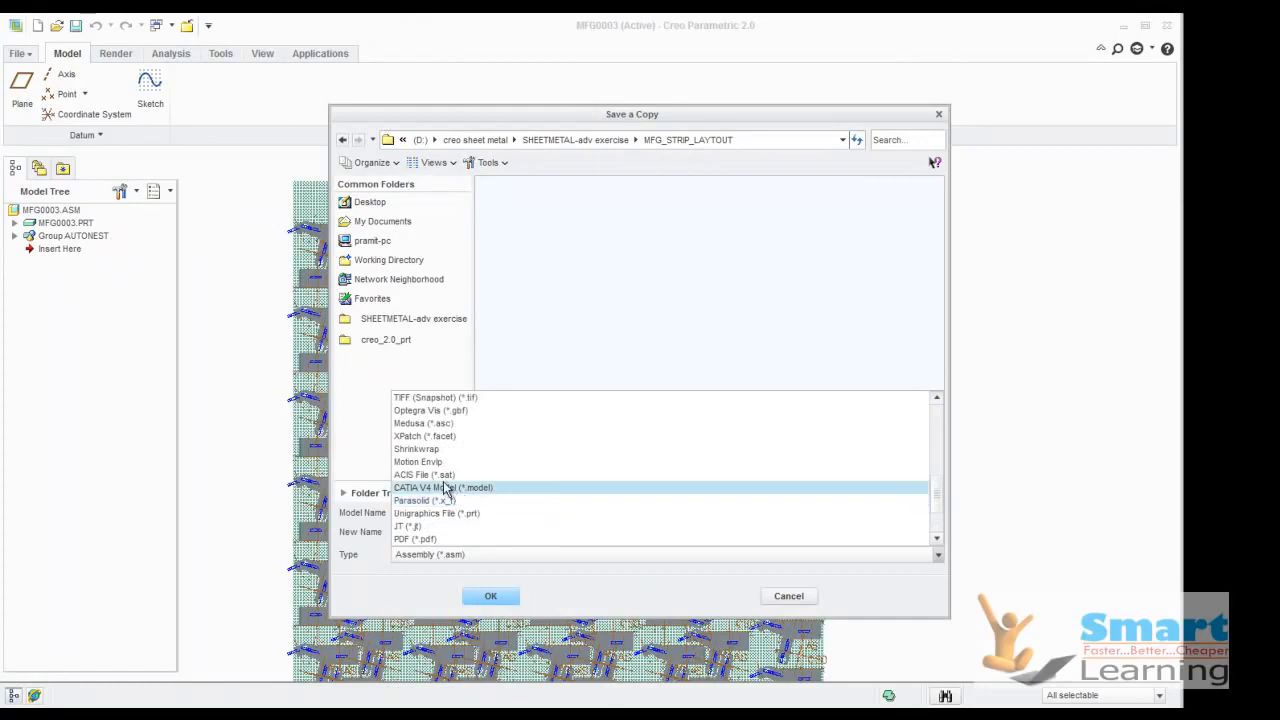
pyautogui.scroll(3, 438, 484)
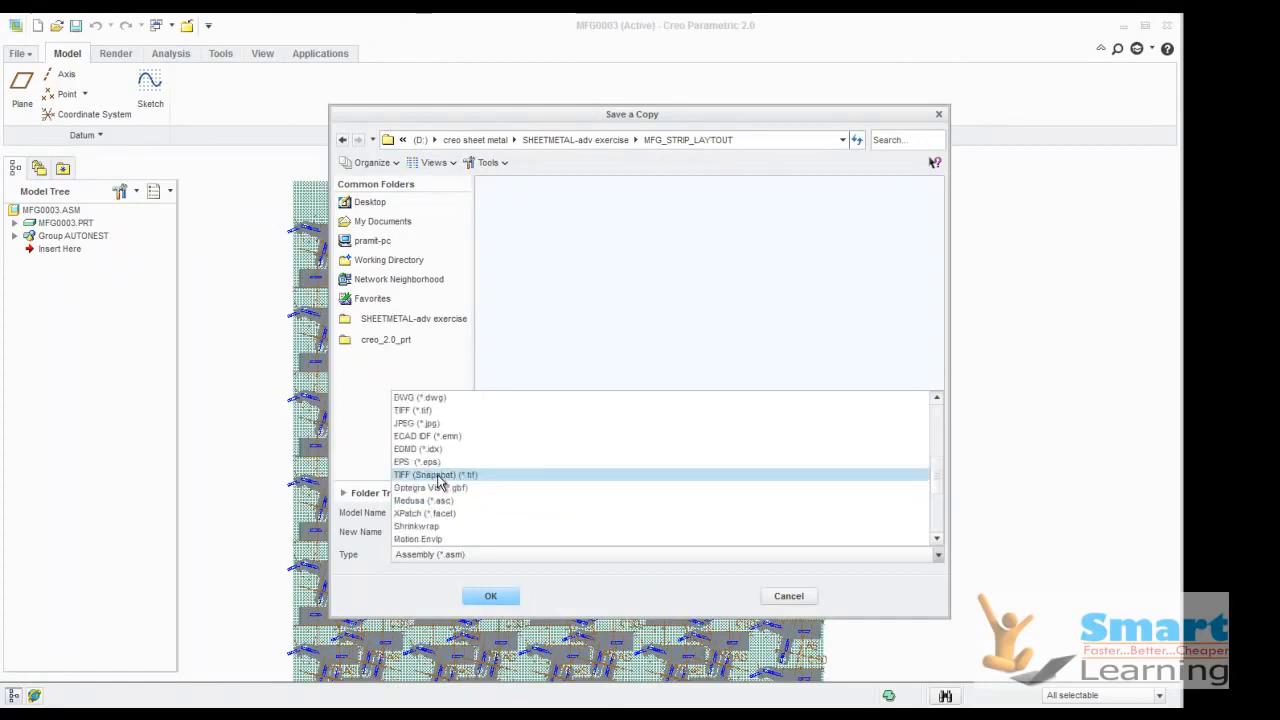
pyautogui.scroll(2, 439, 470)
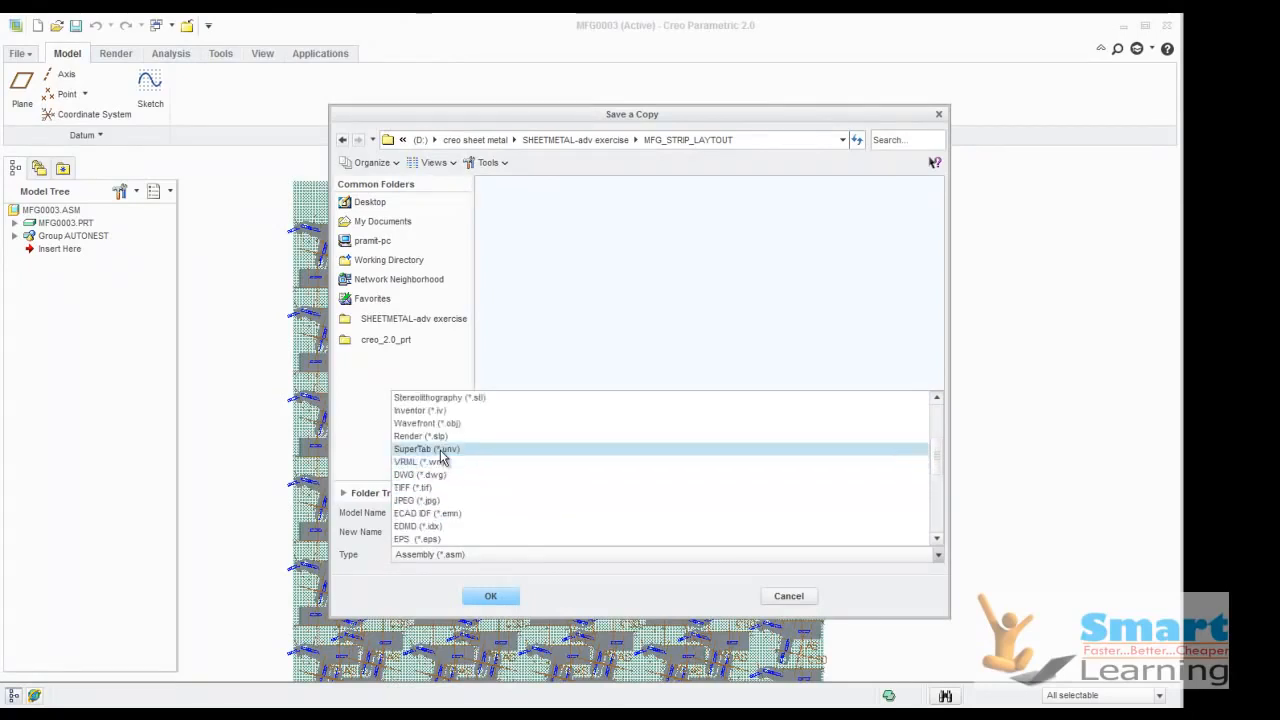
pyautogui.scroll(1, 443, 450)
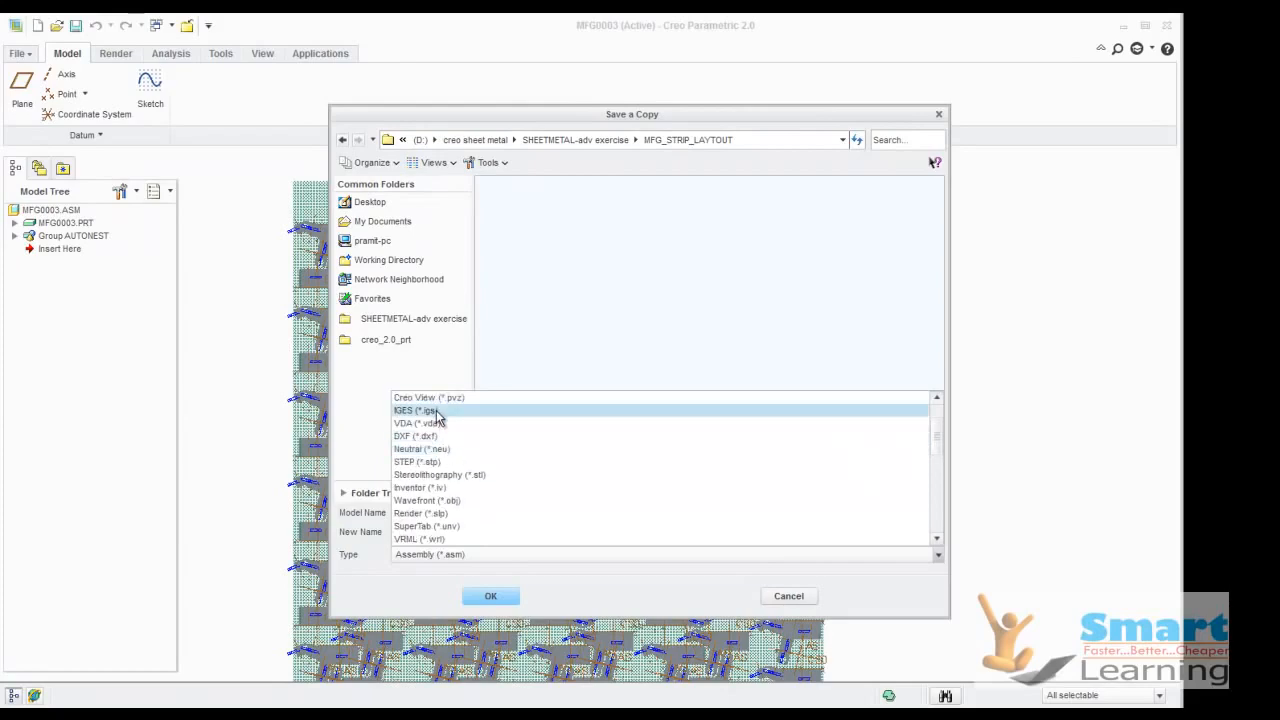
pyautogui.click(639, 287)
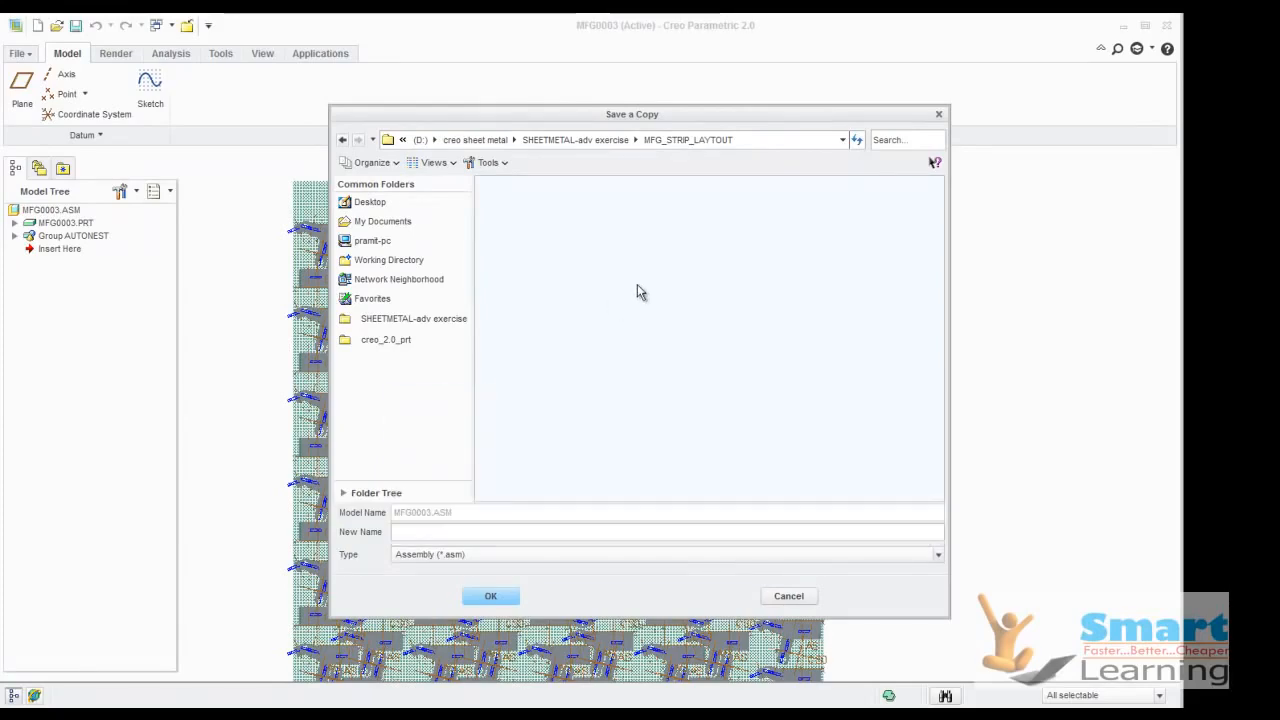
pyautogui.click(790, 597)
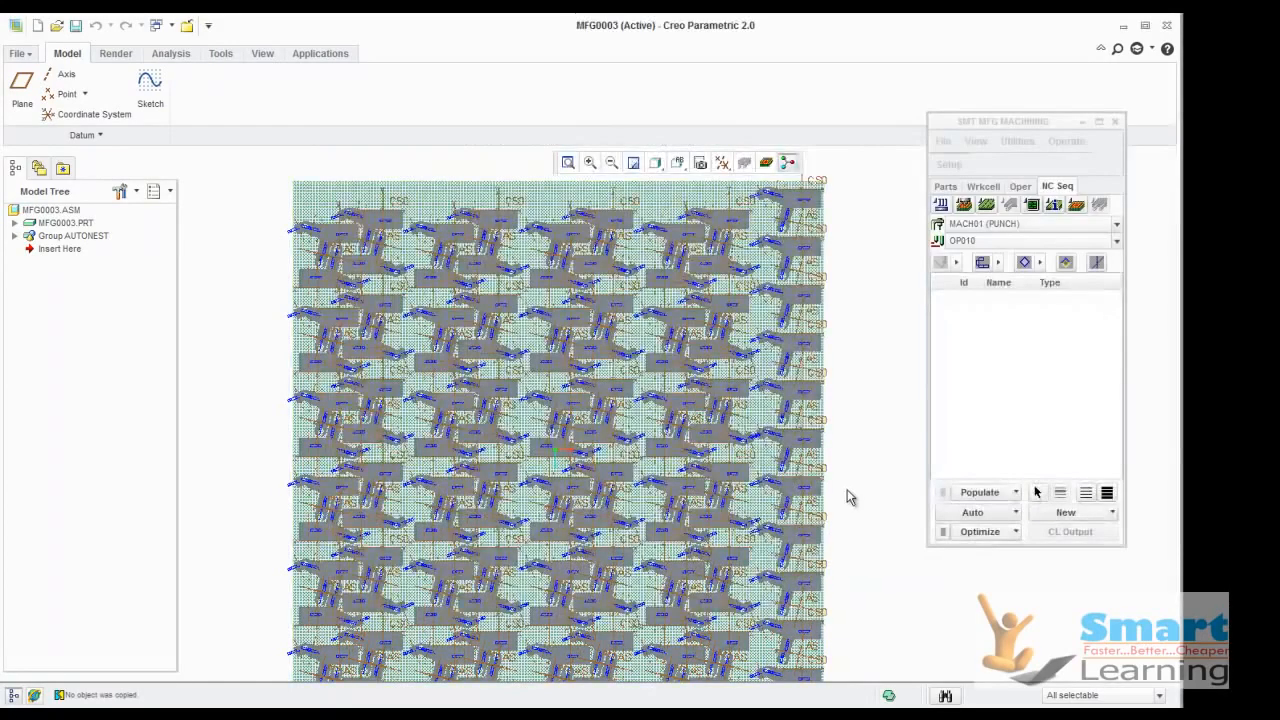
pyautogui.scroll(-8, 642, 385)
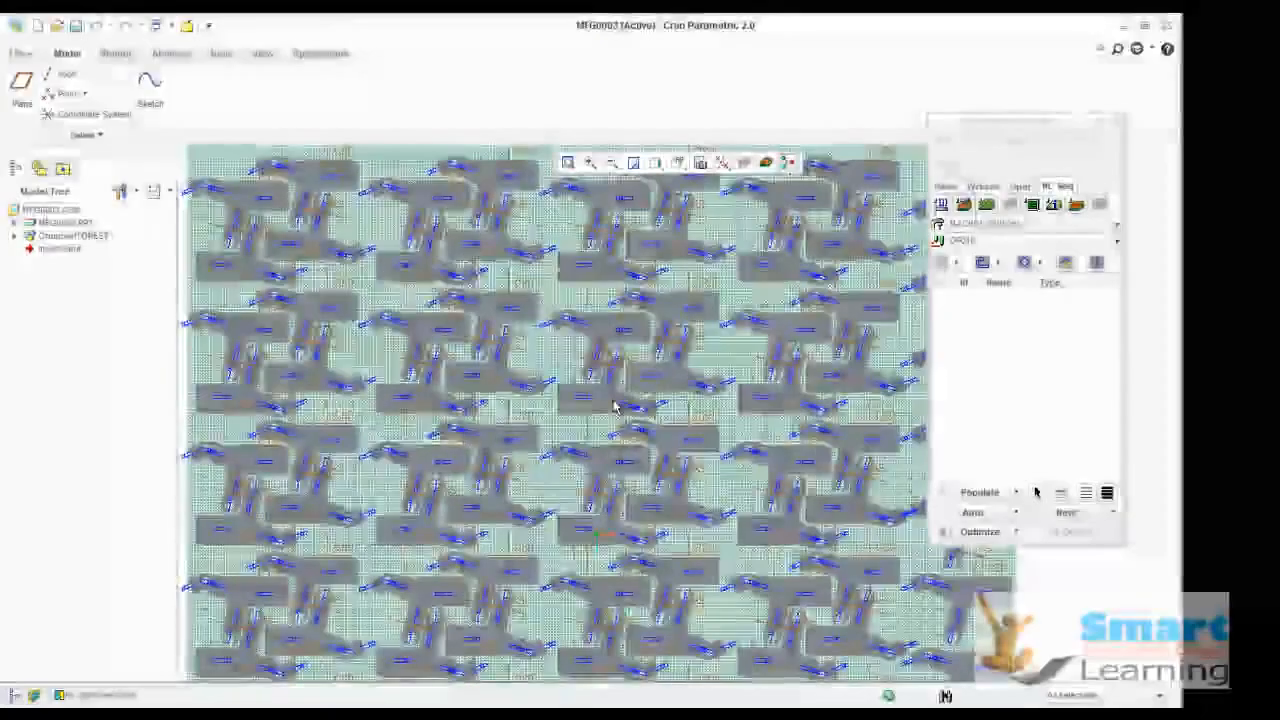
pyautogui.scroll(5, 609, 405)
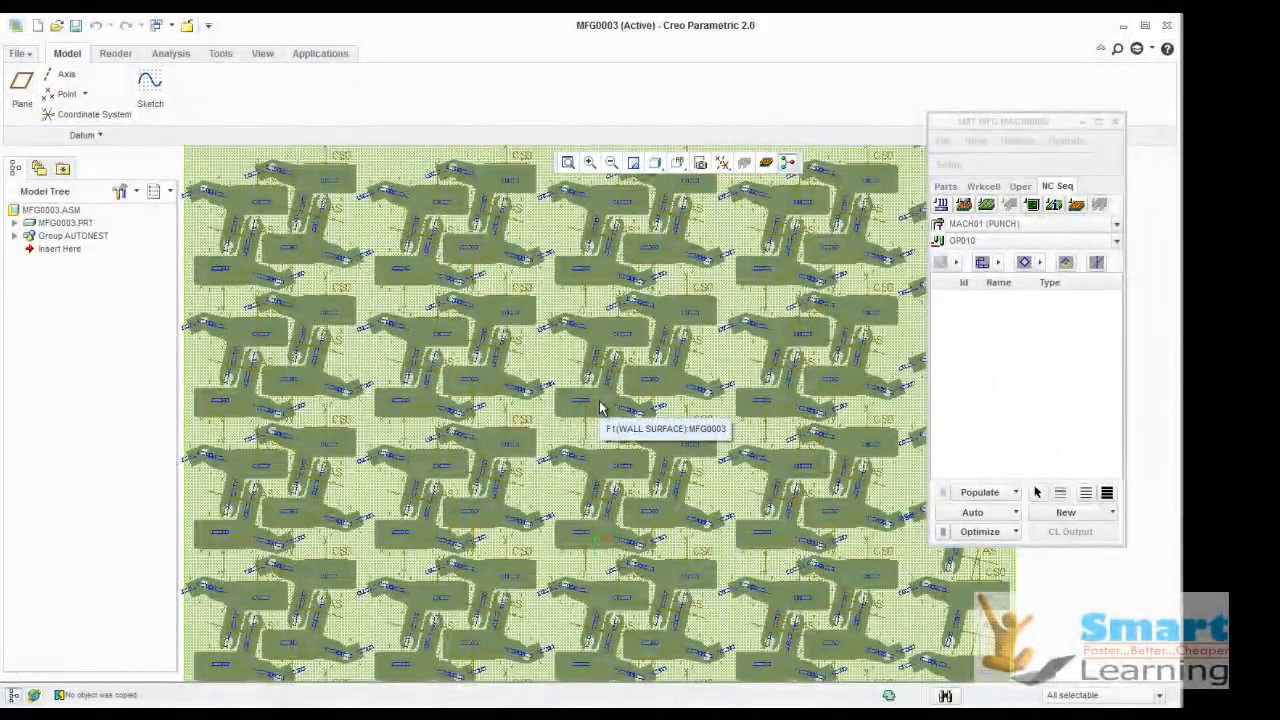
pyautogui.scroll(4, 600, 407)
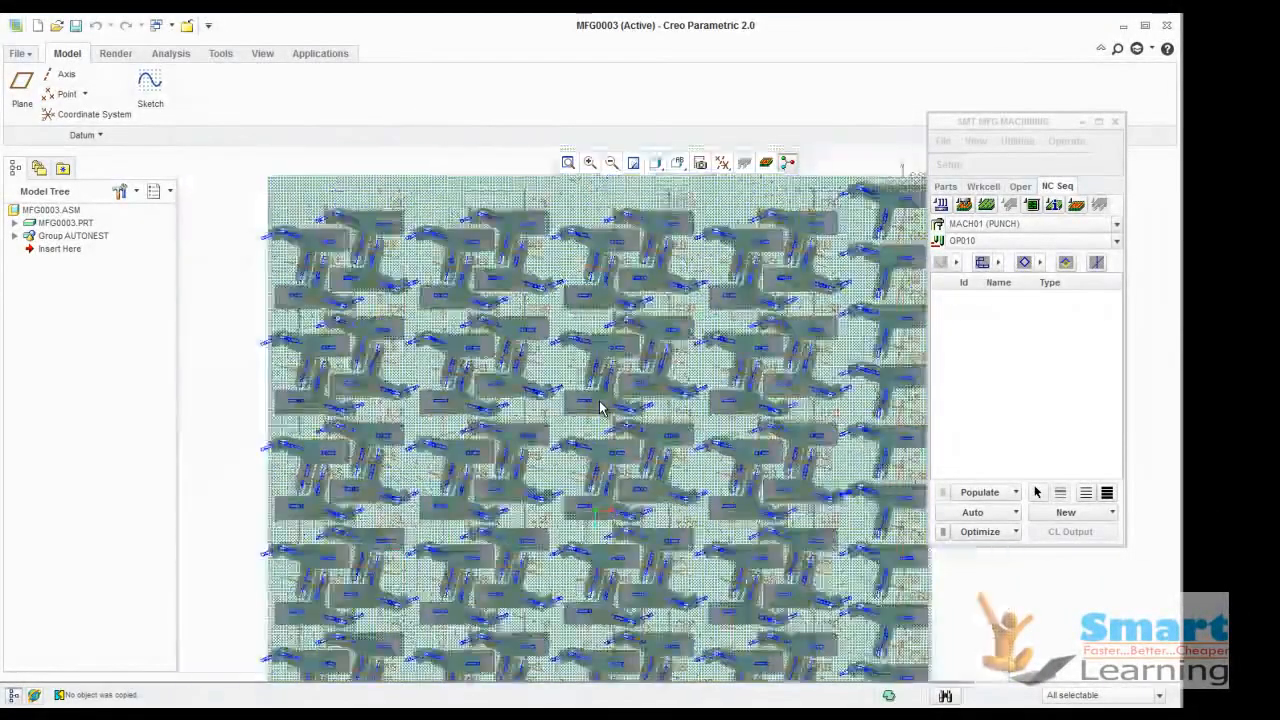